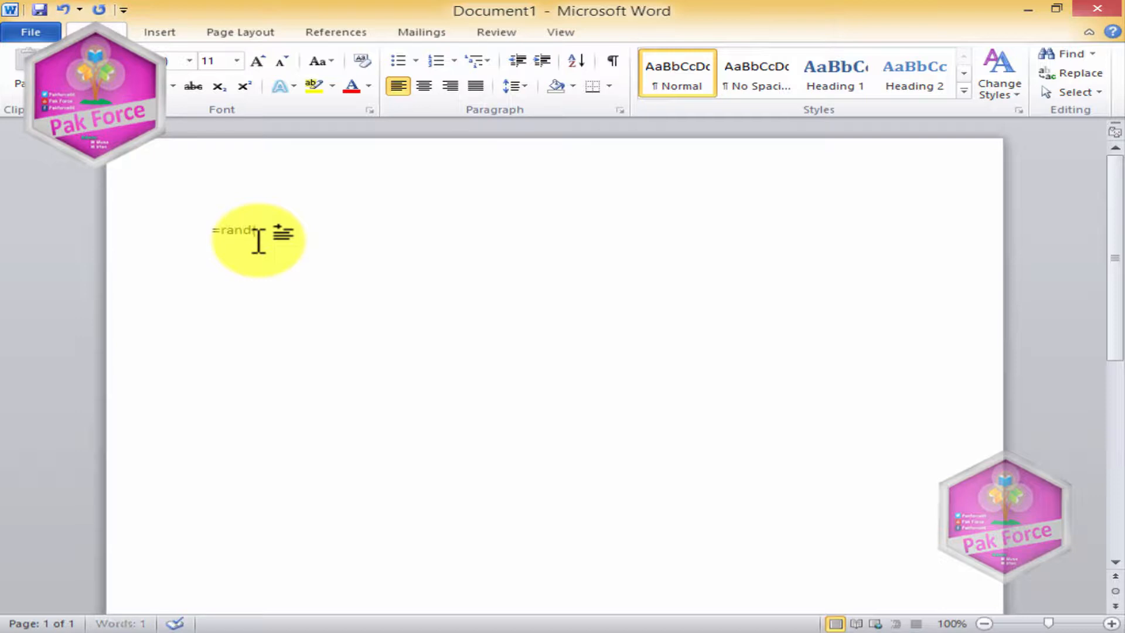
Step: Generate sample paragraphs with the =rand function and make the first paragraph bold
{"action": "key", "text": "Return"}
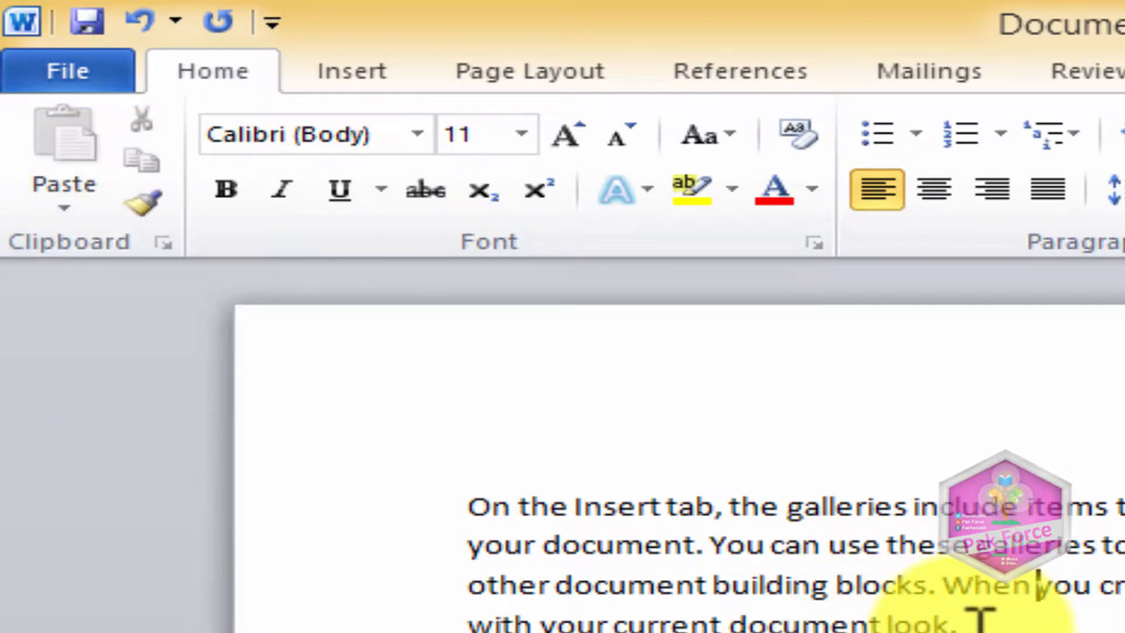
{"action": "left_click_drag", "start_coordinate": [979, 618], "coordinate": [467, 507]}
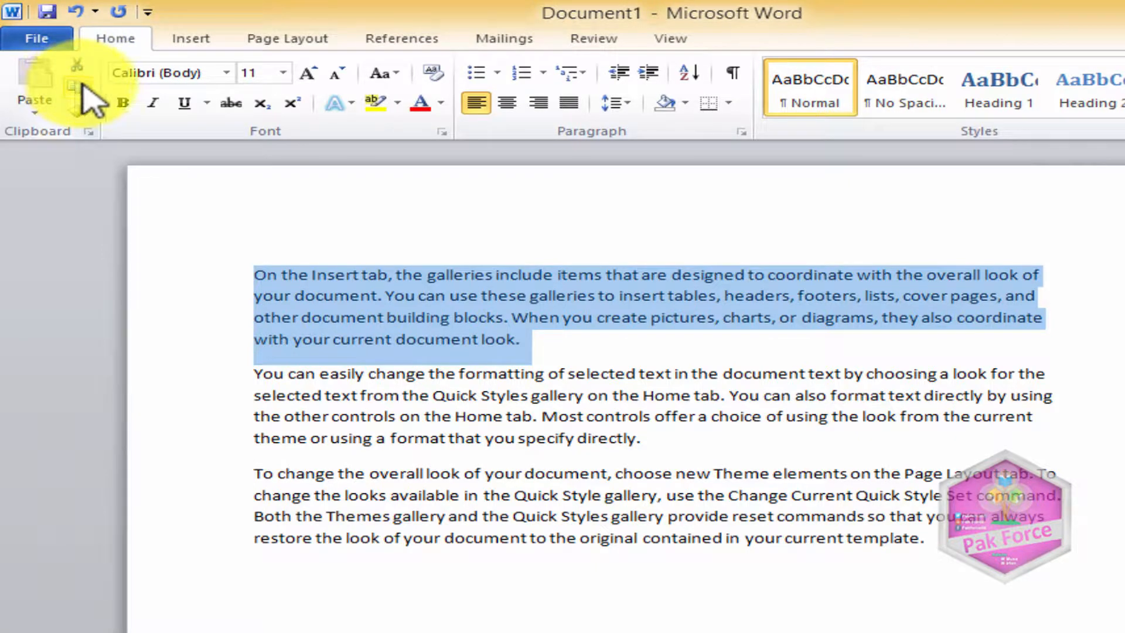
{"action": "left_click", "coordinate": [91, 86]}
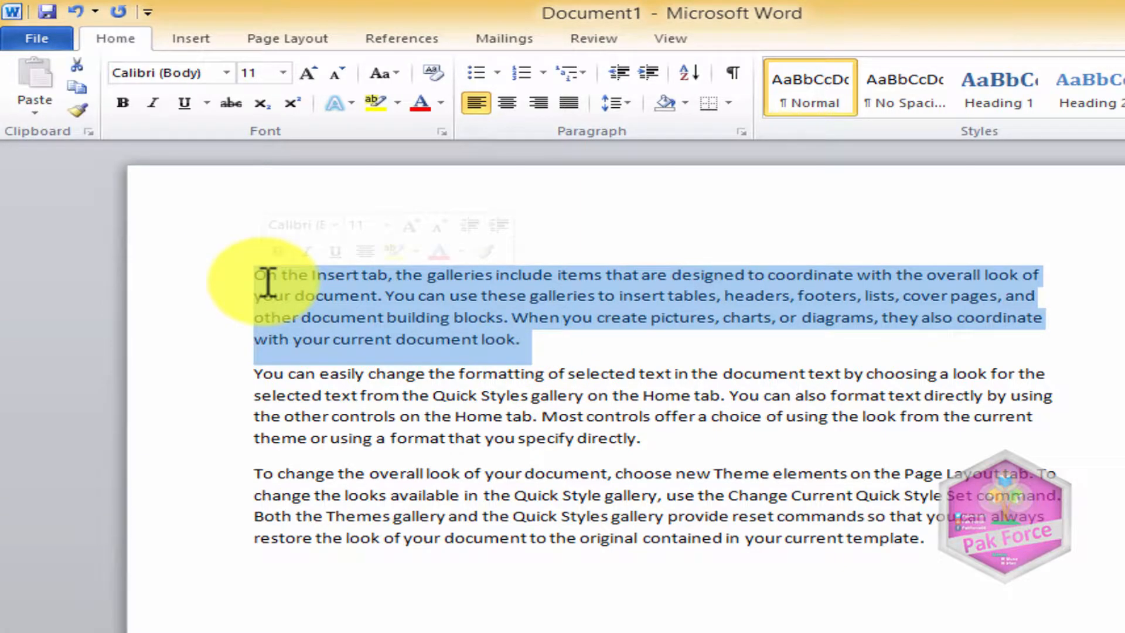
{"action": "left_click", "coordinate": [278, 251]}
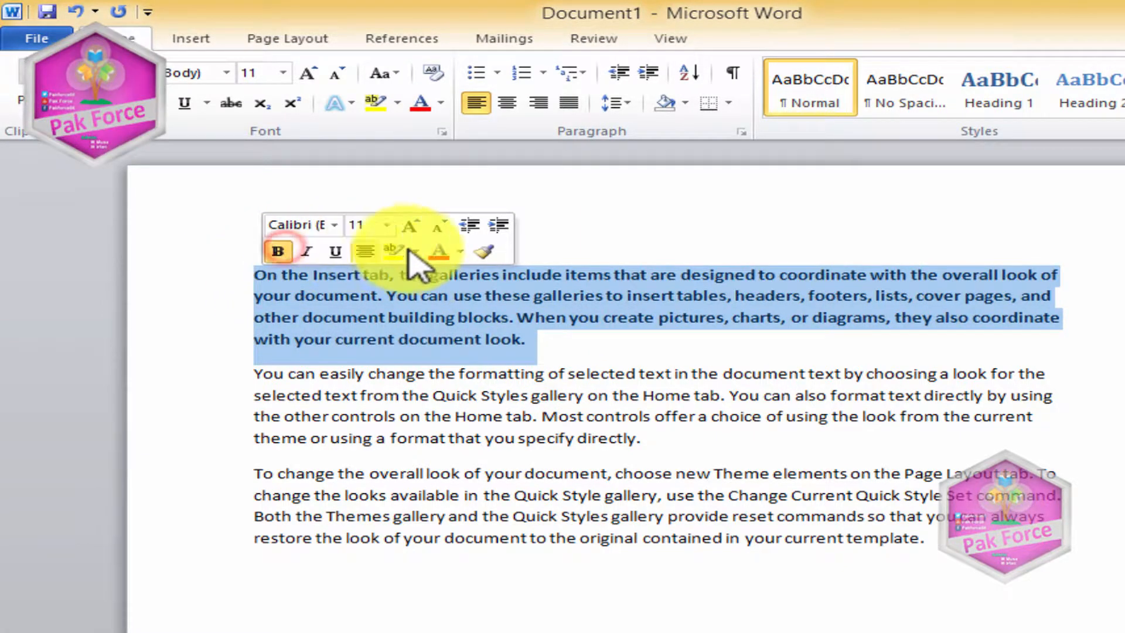
Step: Set the first paragraph's font color to a medium theme blue and highlight it in yellow
{"action": "left_click", "coordinate": [461, 252]}
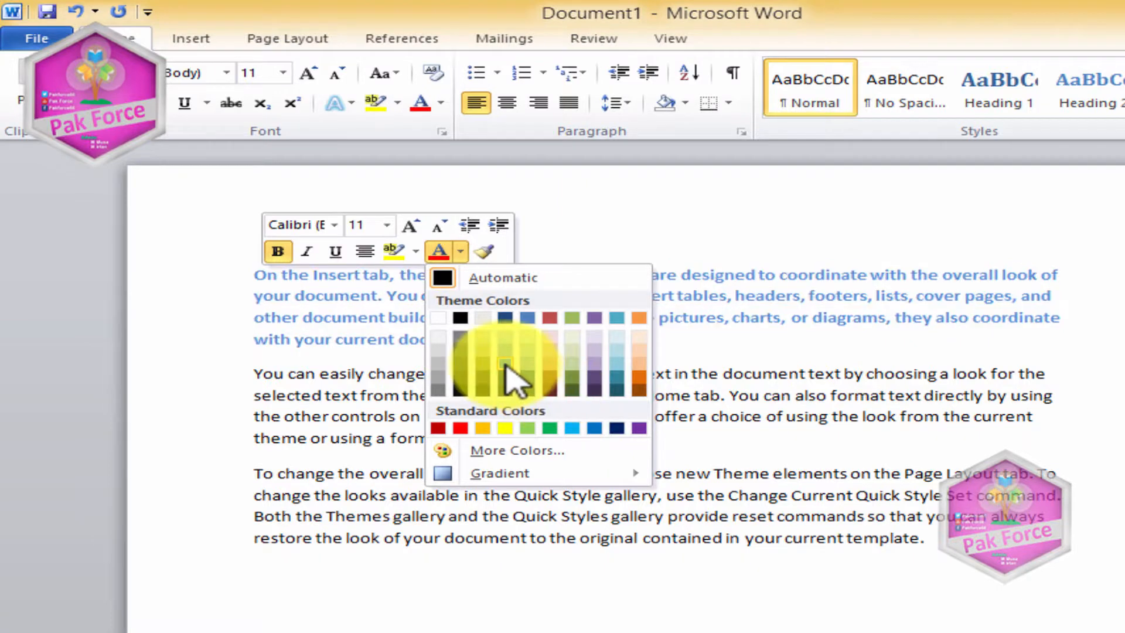
{"action": "left_click", "coordinate": [505, 366]}
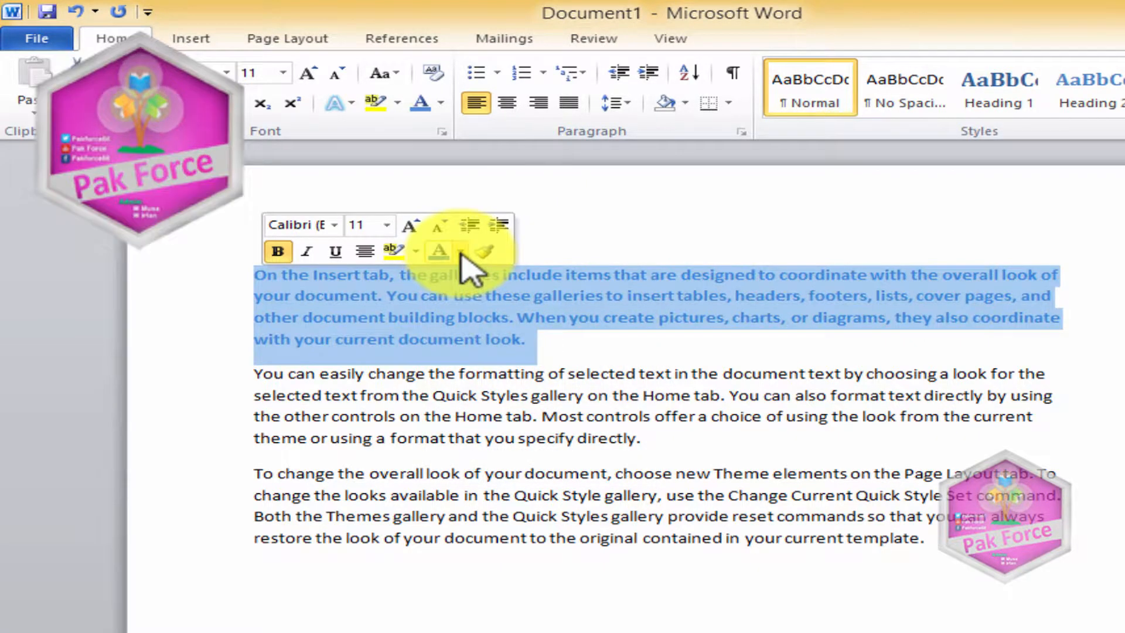
{"action": "left_click", "coordinate": [398, 253]}
{"action": "left_click", "coordinate": [545, 340]}
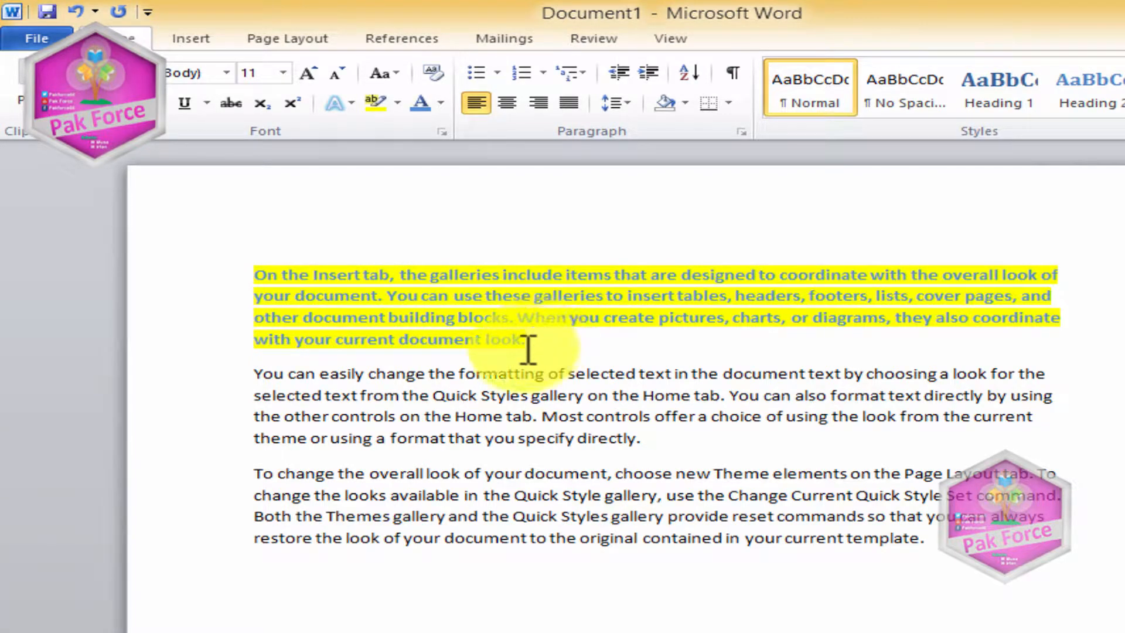
Step: Format the second paragraph manually with bold text, yellow highlighting and the same blue font color
{"action": "left_click_drag", "start_coordinate": [644, 439], "coordinate": [263, 371]}
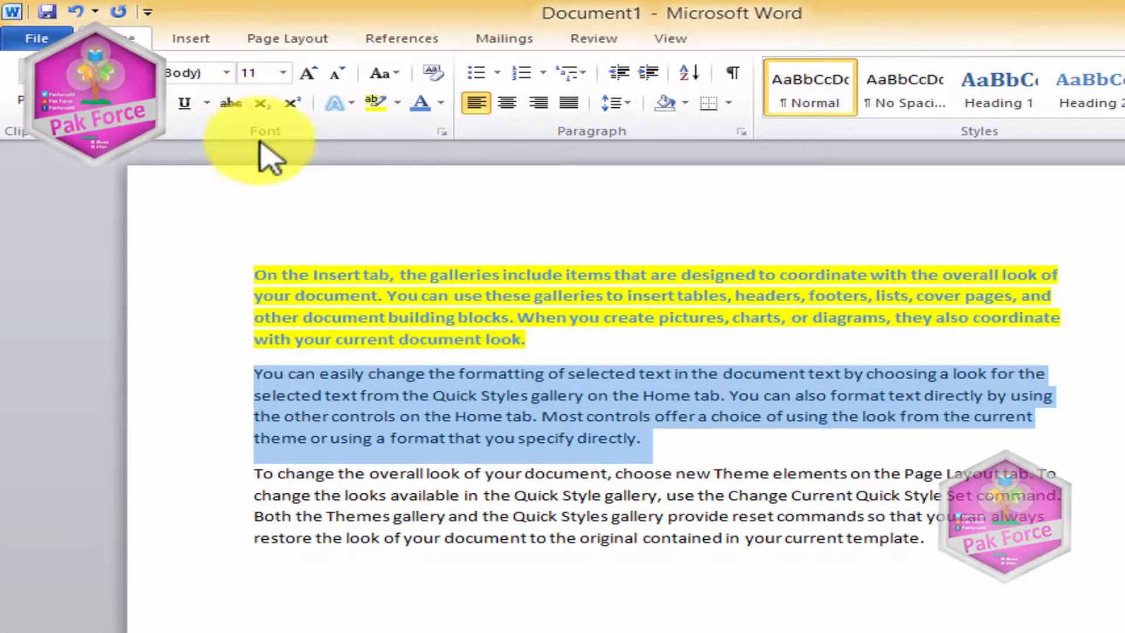
{"action": "left_click", "coordinate": [151, 104]}
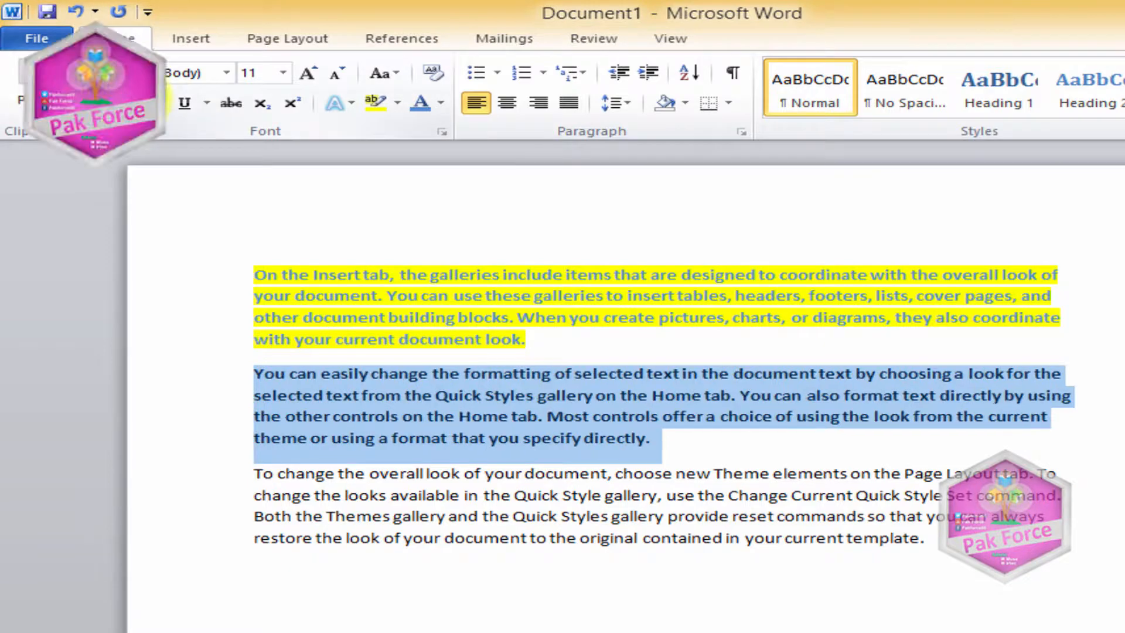
{"action": "left_click", "coordinate": [375, 101]}
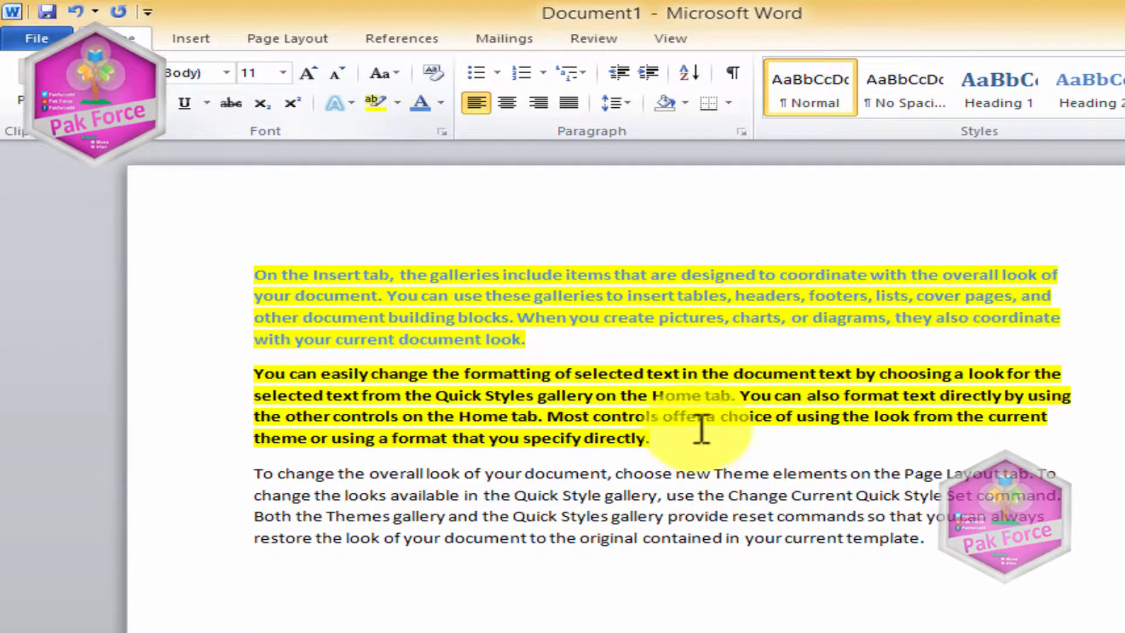
{"action": "left_click_drag", "start_coordinate": [713, 455], "coordinate": [282, 371]}
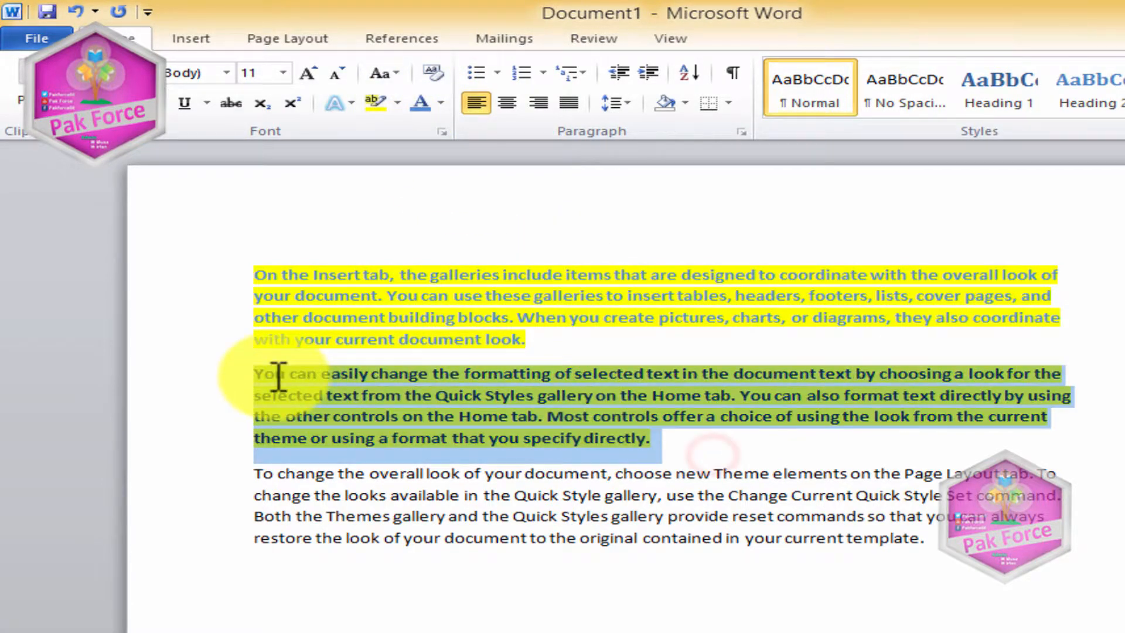
{"action": "left_click", "coordinate": [413, 101]}
{"action": "left_click", "coordinate": [662, 445]}
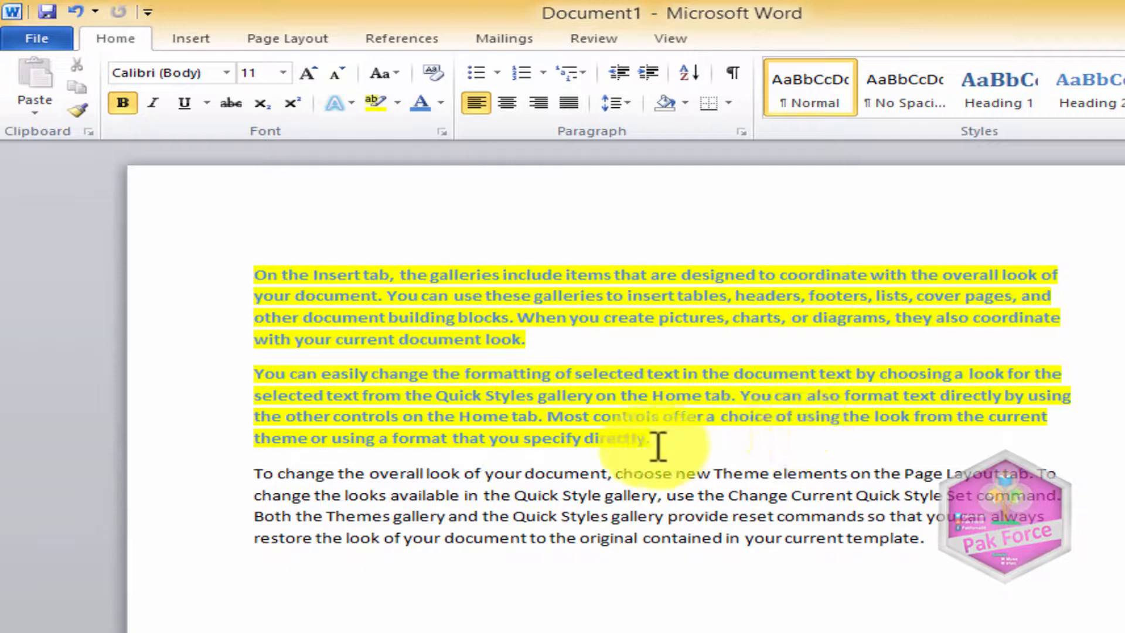
Step: Try formatting the third paragraph manually with the blue font color and yellow highlighting
{"action": "left_click_drag", "start_coordinate": [960, 548], "coordinate": [208, 476]}
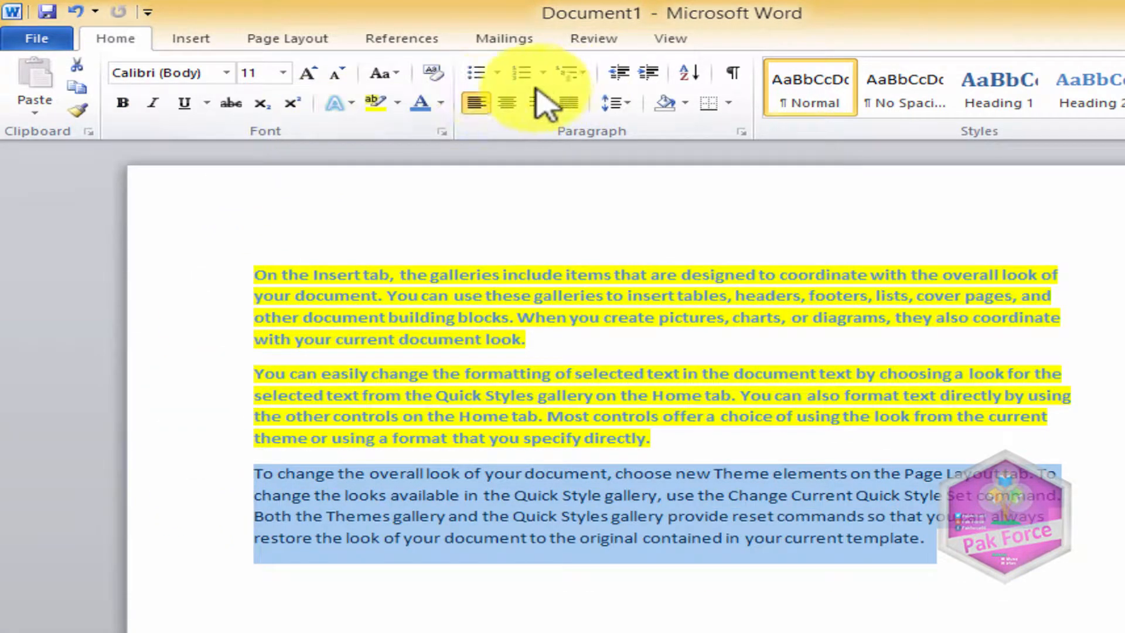
{"action": "left_click", "coordinate": [421, 105]}
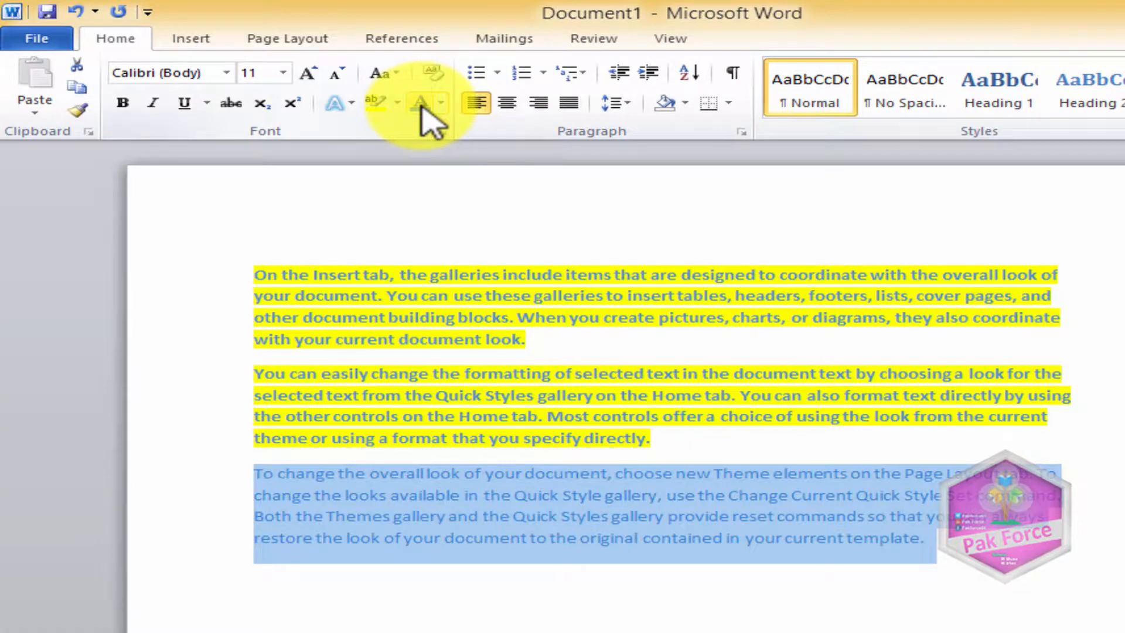
{"action": "left_click", "coordinate": [373, 96]}
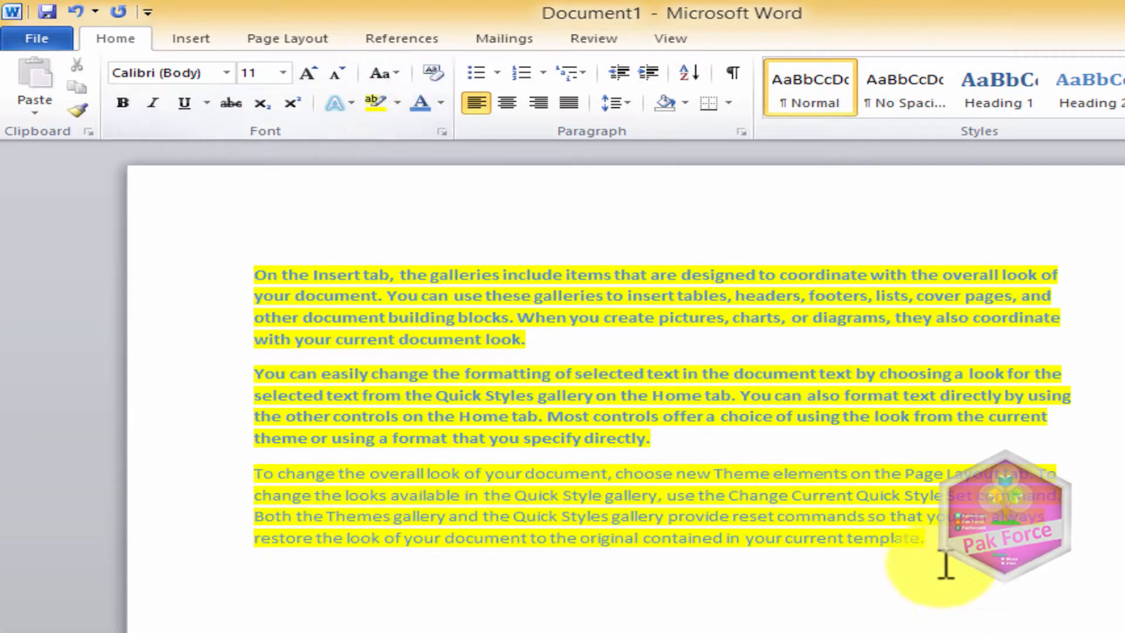
{"action": "left_click_drag", "start_coordinate": [937, 548], "coordinate": [258, 473]}
{"action": "scroll", "coordinate": [623, 547], "scroll_direction": "down", "scroll_amount": 3}
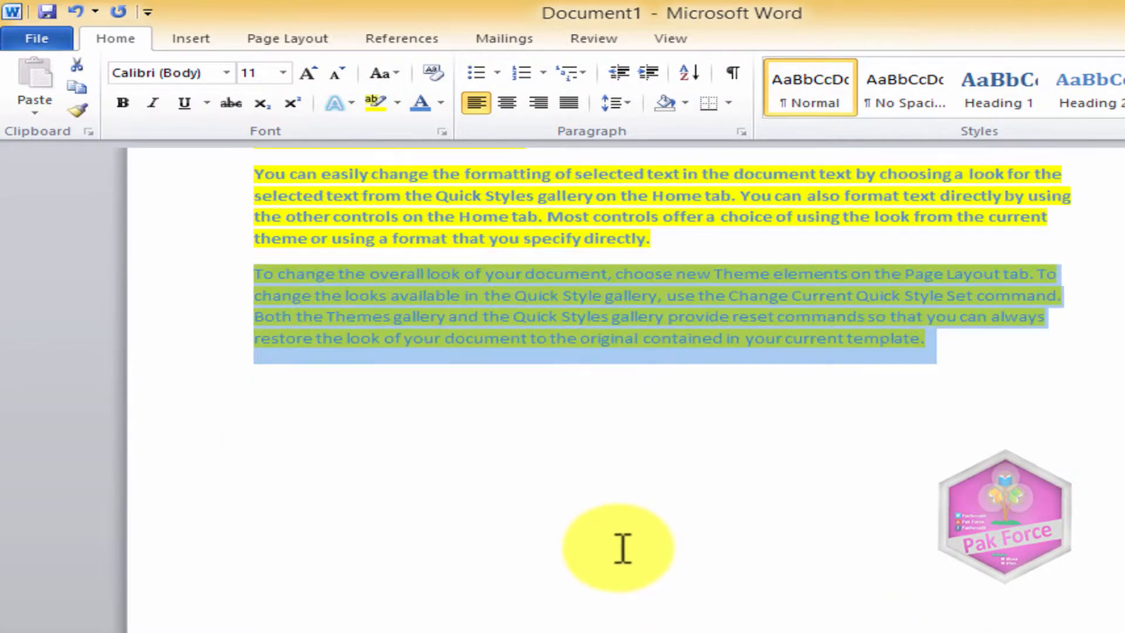
{"action": "scroll", "coordinate": [623, 533], "scroll_direction": "up", "scroll_amount": 2}
{"action": "scroll", "coordinate": [753, 520], "scroll_direction": "up", "scroll_amount": 2}
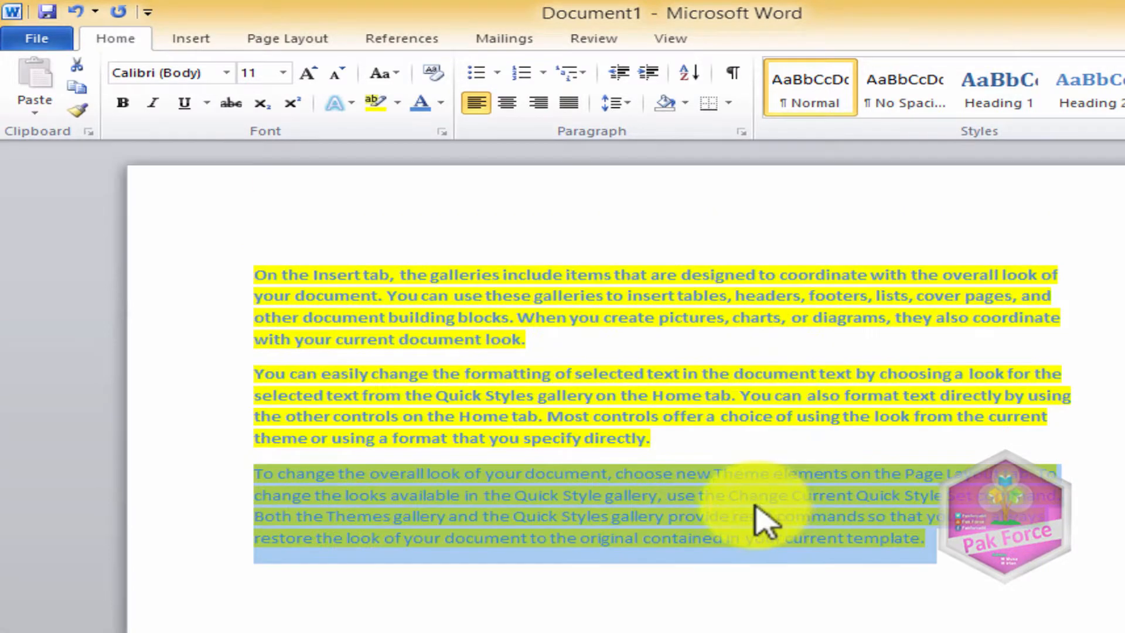
{"action": "left_click", "coordinate": [941, 549]}
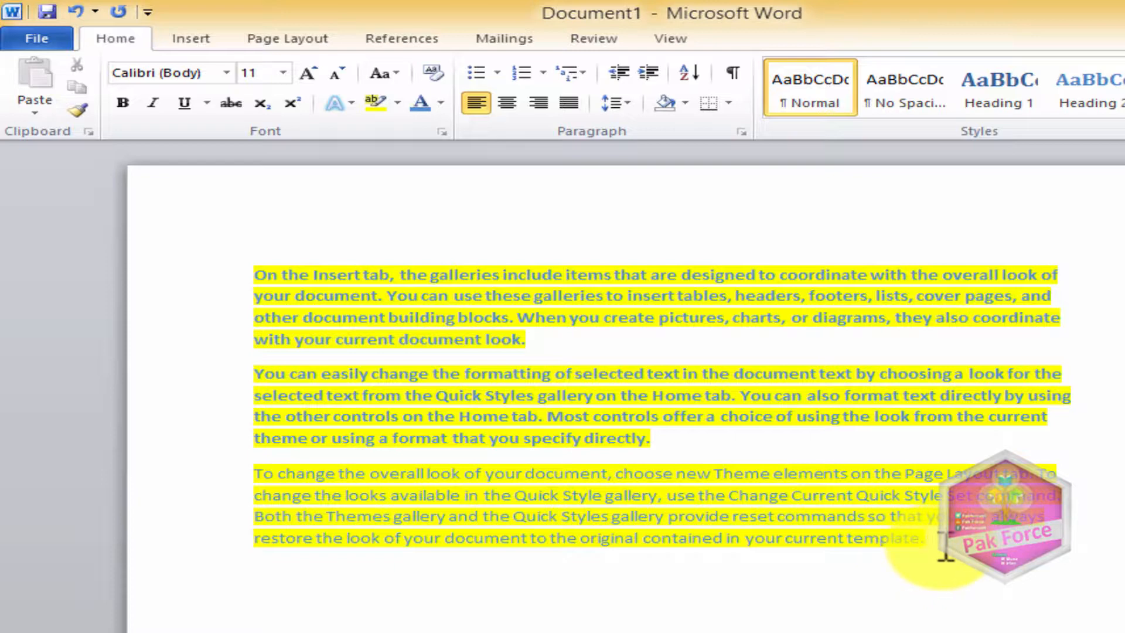
Step: Undo the third paragraph's manual formatting and reapply the blue font color to the second paragraph
{"action": "key", "text": "ctrl+z"}
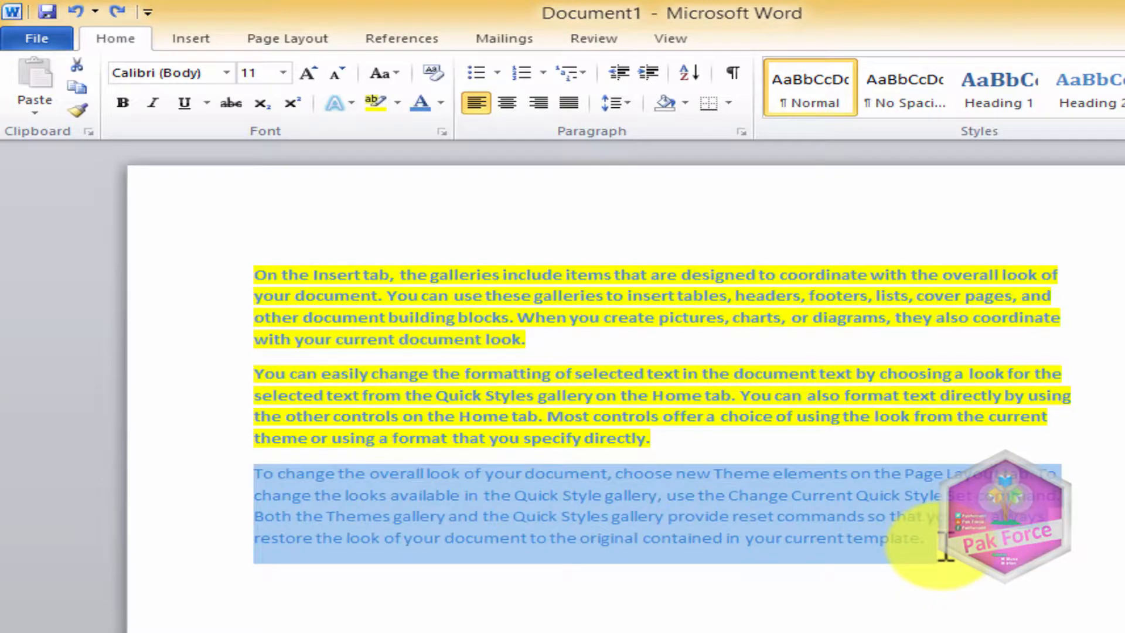
{"action": "key", "text": "ctrl+z"}
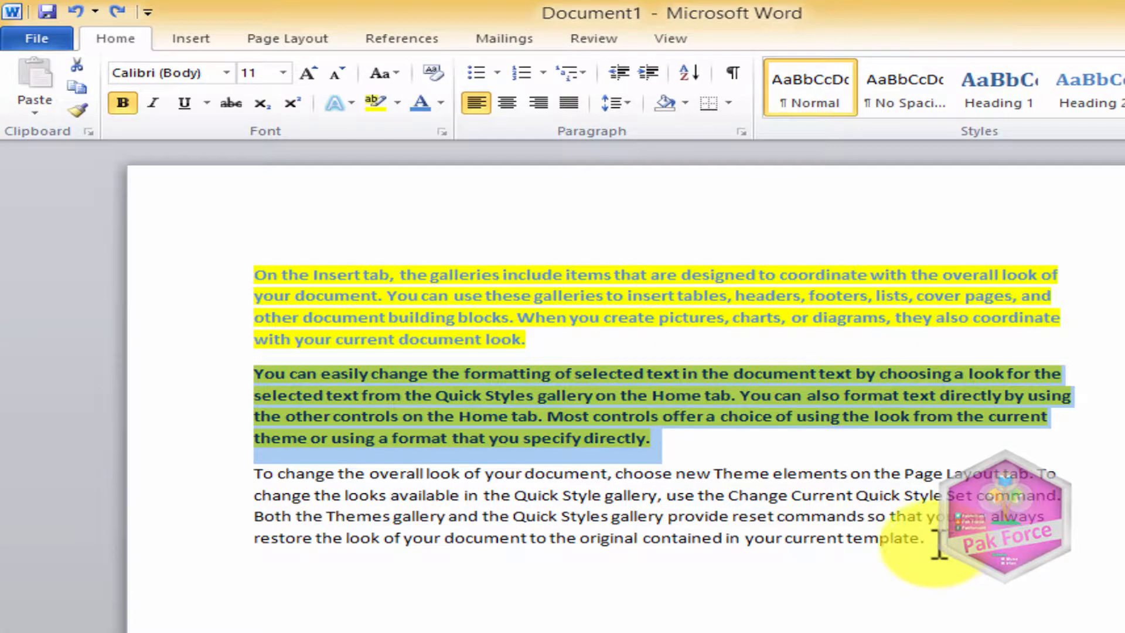
{"action": "left_click", "coordinate": [419, 104]}
{"action": "left_click", "coordinate": [653, 445]}
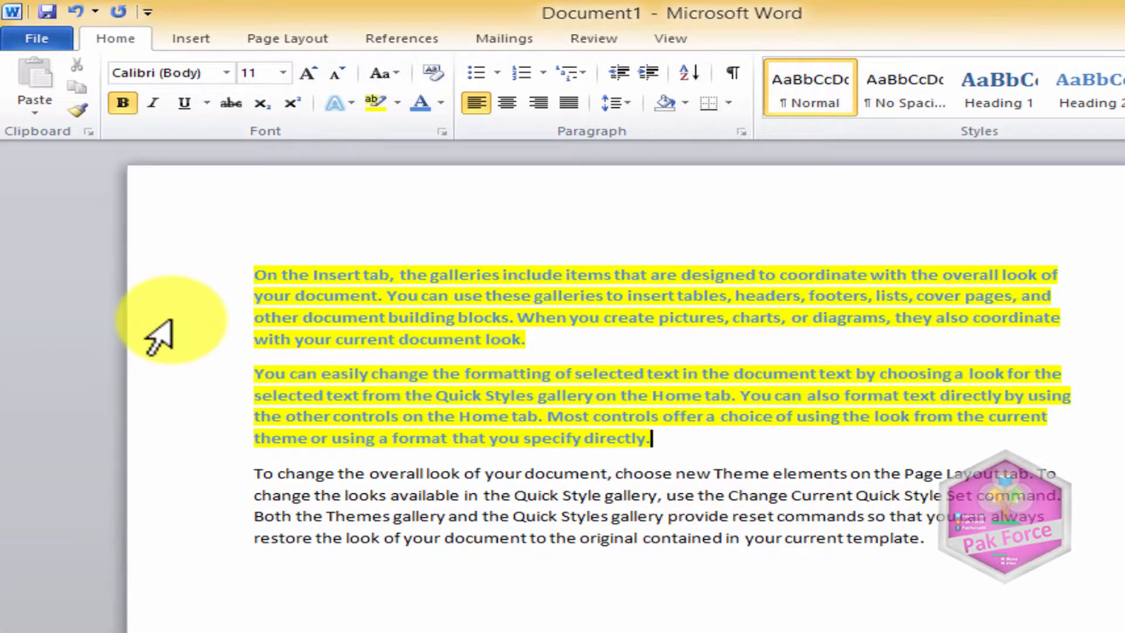
Step: Use Format Painter from the cursor at the end of the second paragraph to format the third paragraph
{"action": "left_click", "coordinate": [78, 107]}
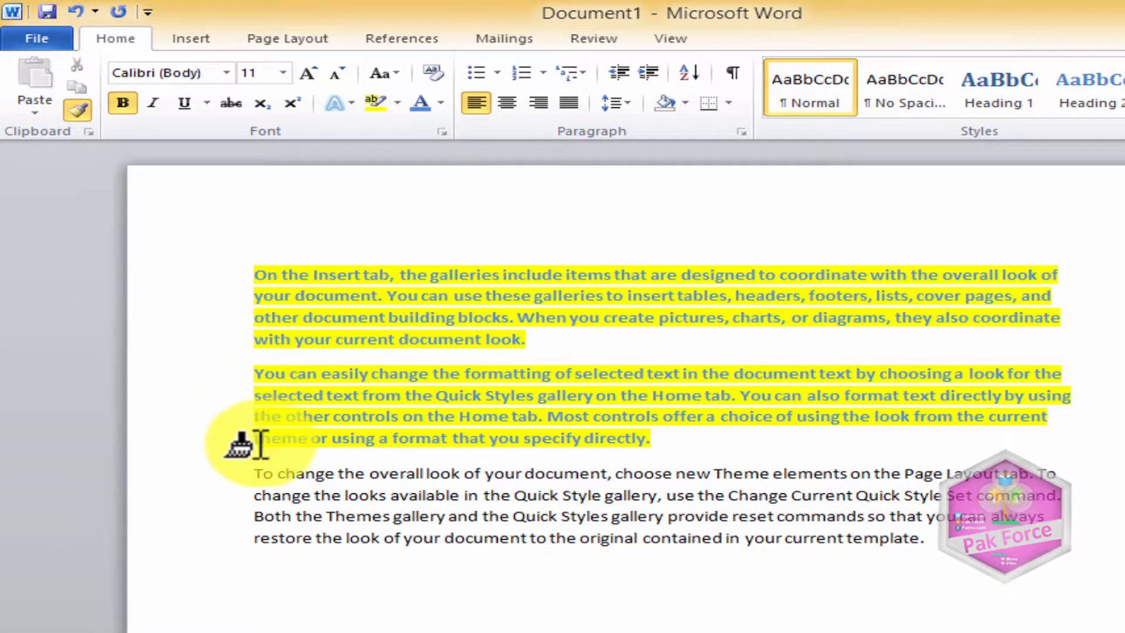
{"action": "mouse_move", "coordinate": [250, 466]}
{"action": "left_mouse_down"}
{"action": "mouse_move", "coordinate": [460, 515]}
{"action": "mouse_move", "coordinate": [940, 539]}
{"action": "left_mouse_up"}
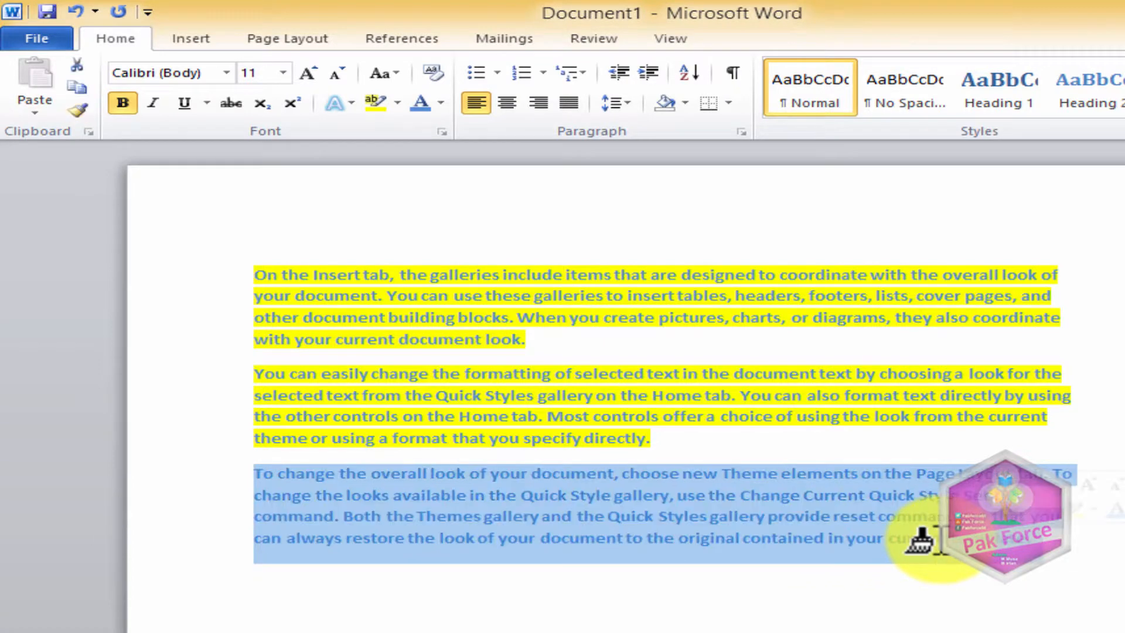
{"action": "left_click", "coordinate": [552, 514]}
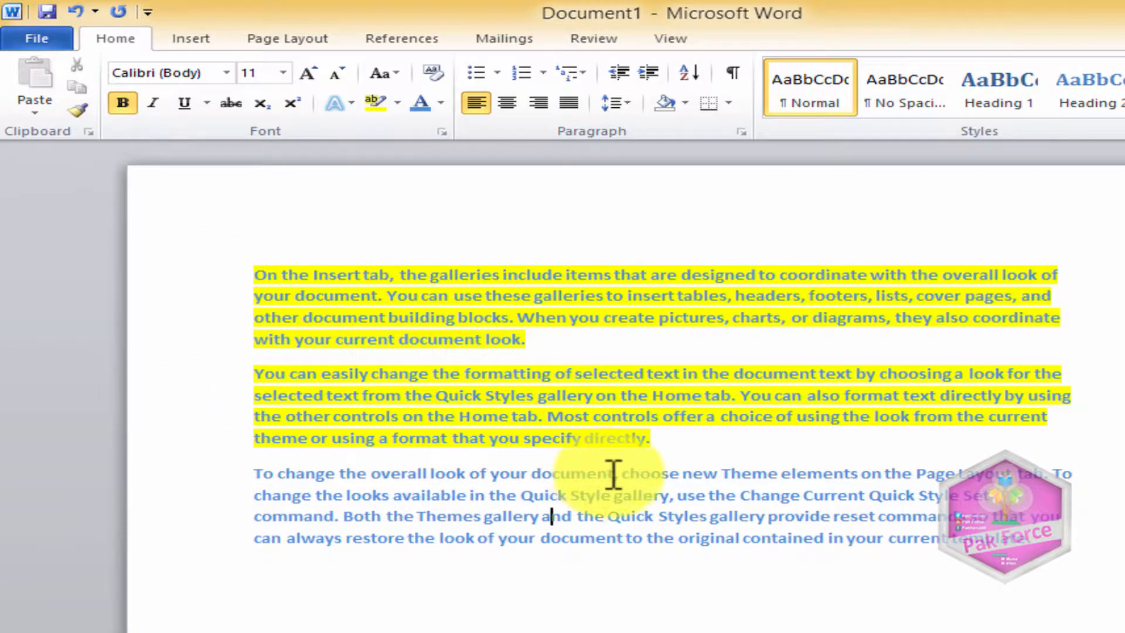
Step: Select the whole second paragraph and copy its formatting, including the yellow highlight, onto the third paragraph with Format Painter
{"action": "left_click_drag", "start_coordinate": [653, 447], "coordinate": [263, 362]}
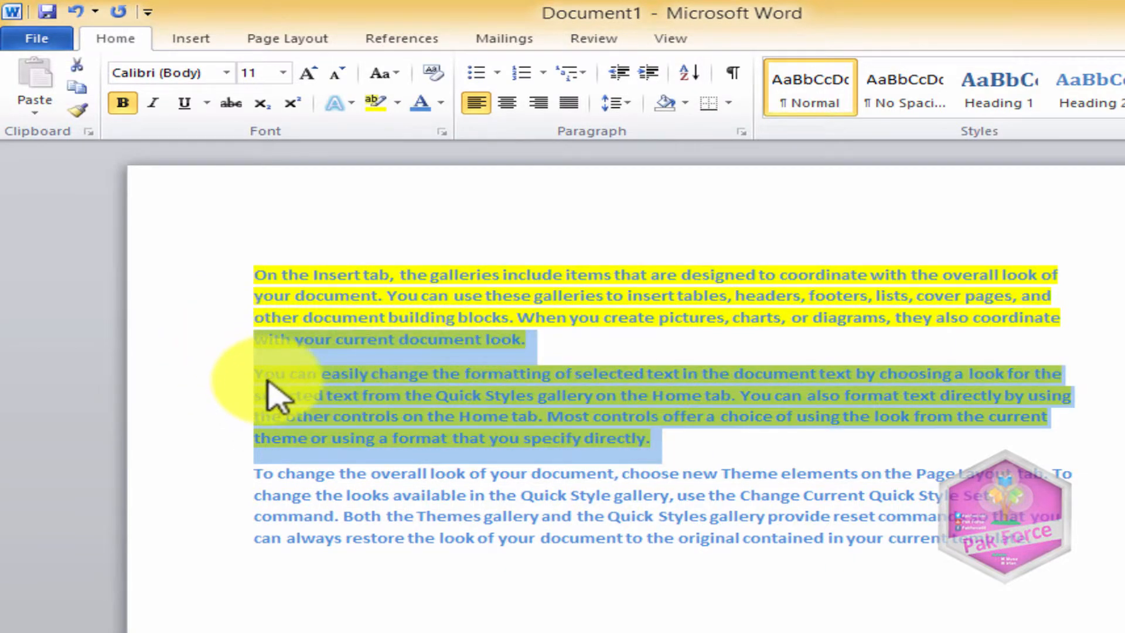
{"action": "left_click", "coordinate": [265, 375]}
{"action": "mouse_move", "coordinate": [650, 440]}
{"action": "left_mouse_down"}
{"action": "mouse_move", "coordinate": [264, 394]}
{"action": "mouse_move", "coordinate": [244, 379]}
{"action": "left_mouse_up"}
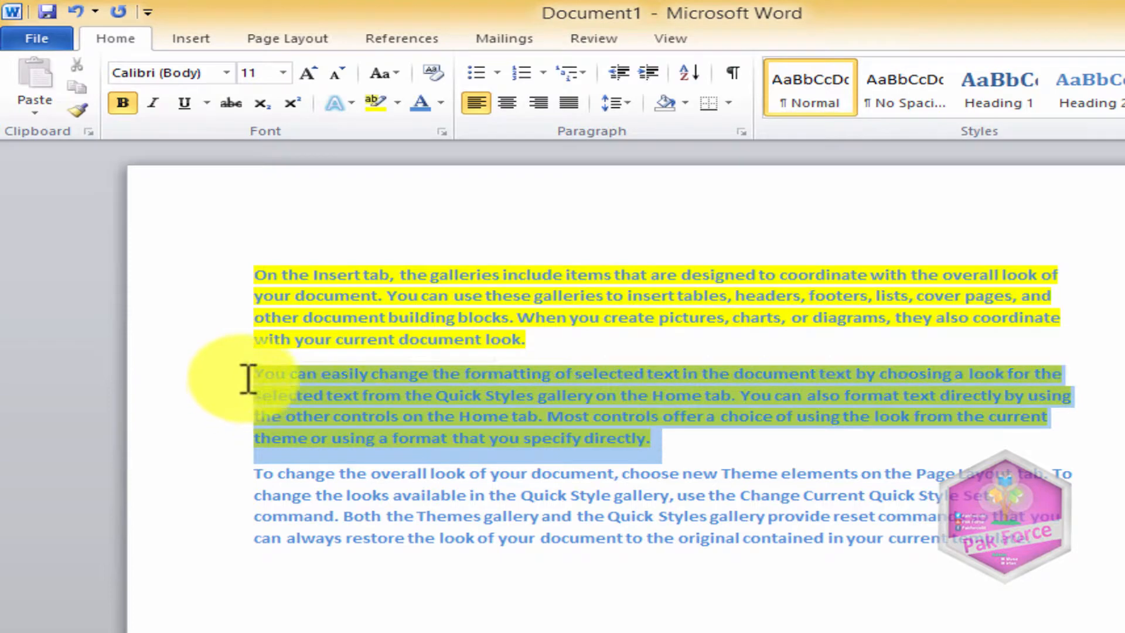
{"action": "left_click", "coordinate": [70, 115]}
{"action": "mouse_move", "coordinate": [253, 468]}
{"action": "left_mouse_down"}
{"action": "mouse_move", "coordinate": [568, 520]}
{"action": "mouse_move", "coordinate": [1022, 548]}
{"action": "left_mouse_up"}
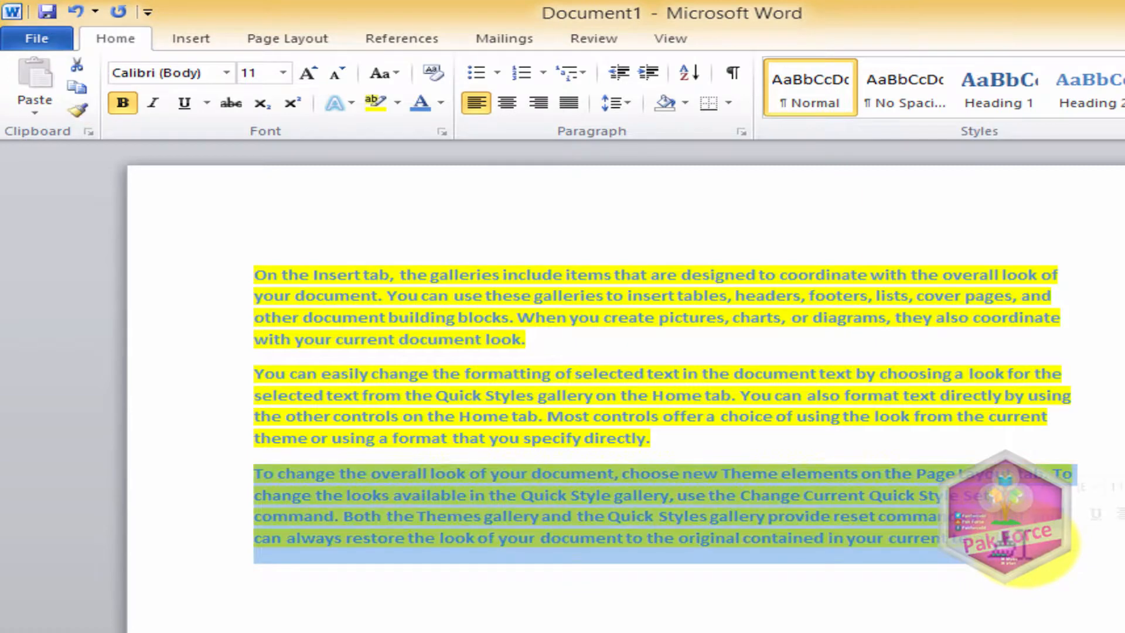
{"action": "left_click", "coordinate": [1032, 548]}
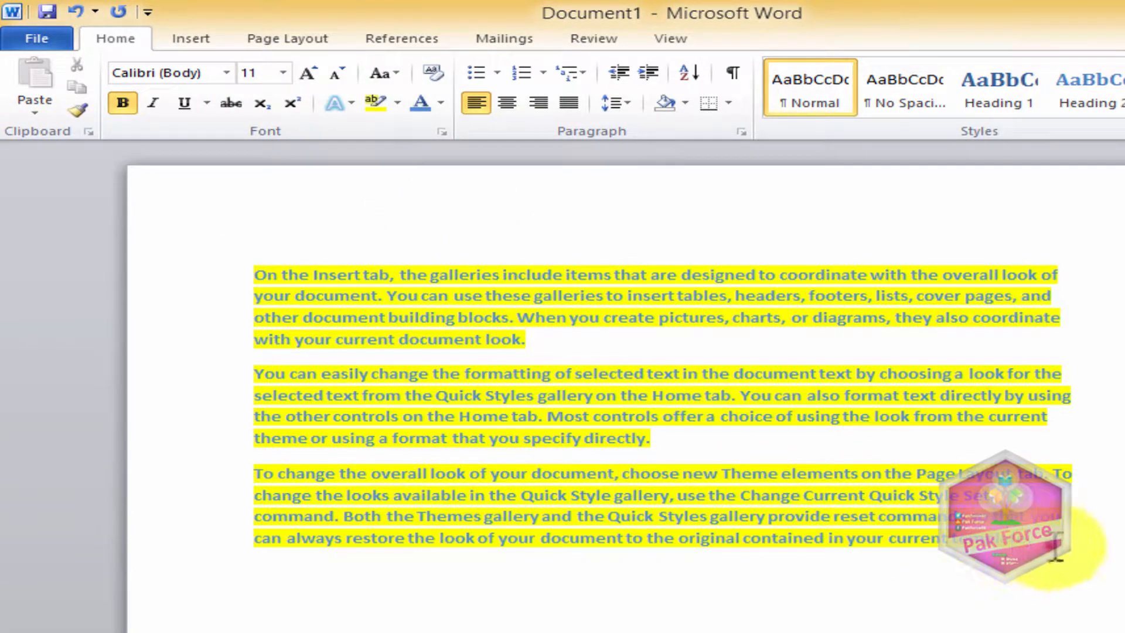
Step: Change the third paragraph's font color to white
{"action": "left_click_drag", "start_coordinate": [1056, 548], "coordinate": [264, 472]}
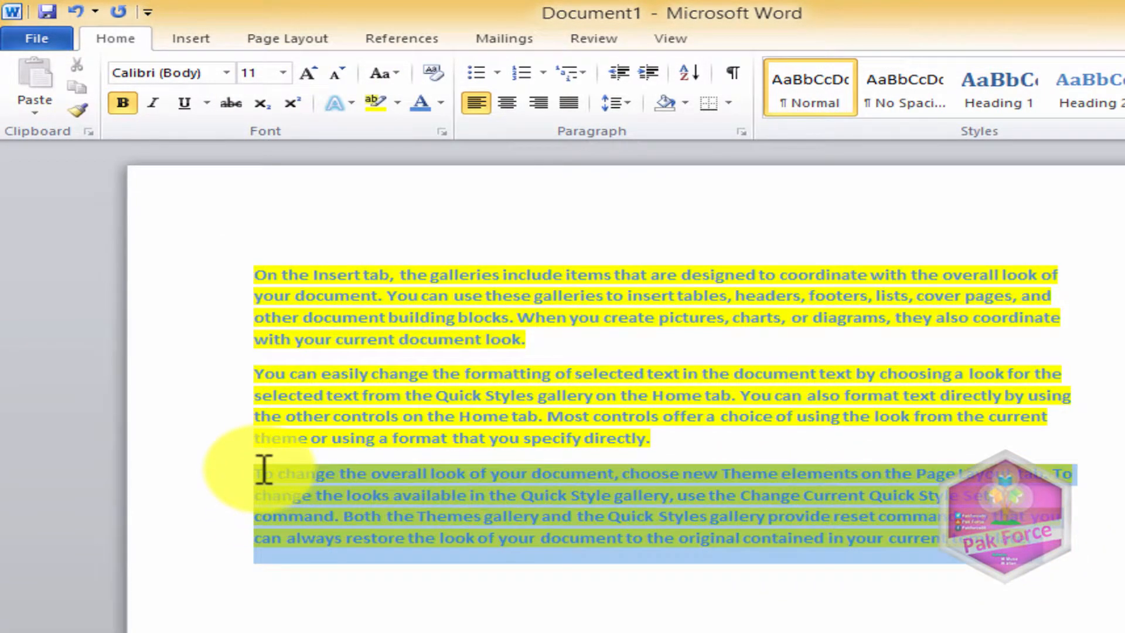
{"action": "left_click", "coordinate": [372, 102]}
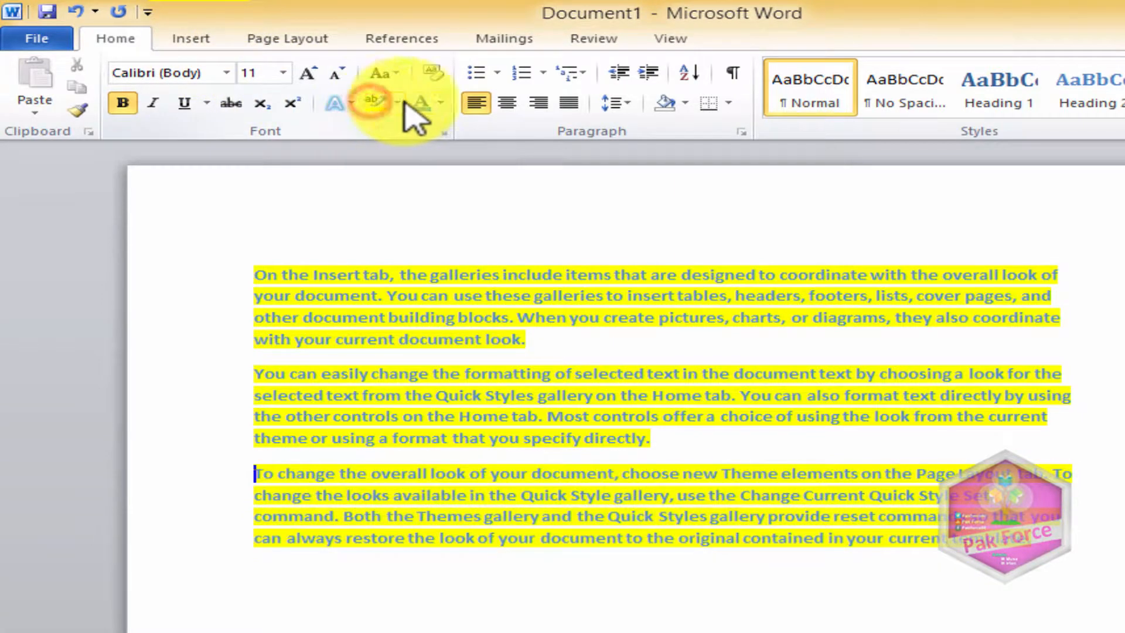
{"action": "left_click_drag", "start_coordinate": [677, 520], "coordinate": [255, 474]}
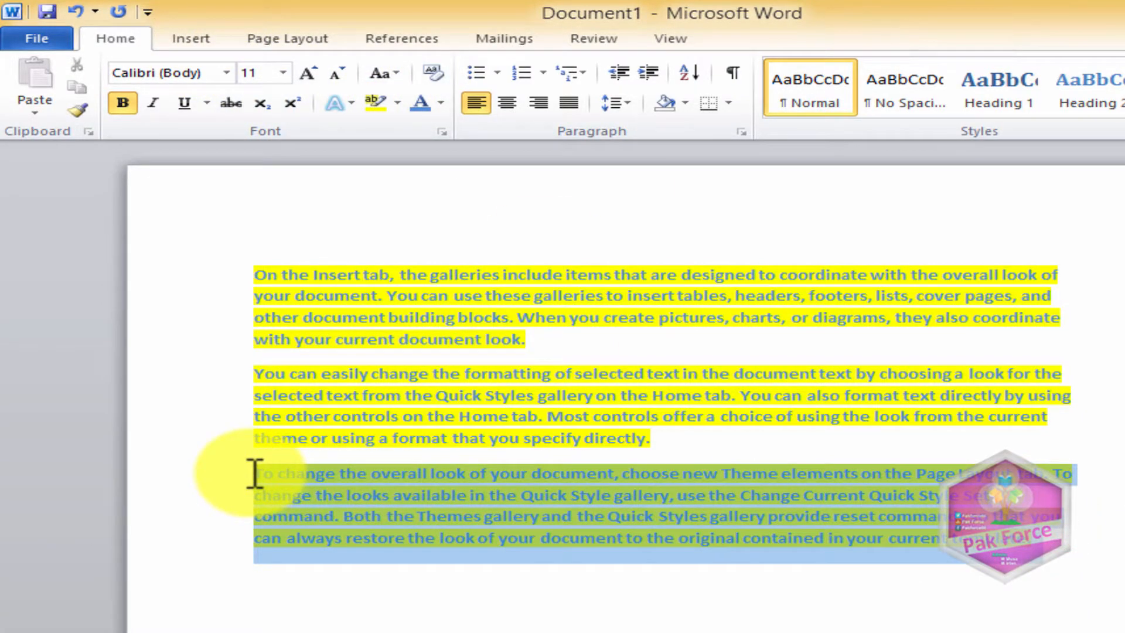
{"action": "left_click", "coordinate": [432, 112]}
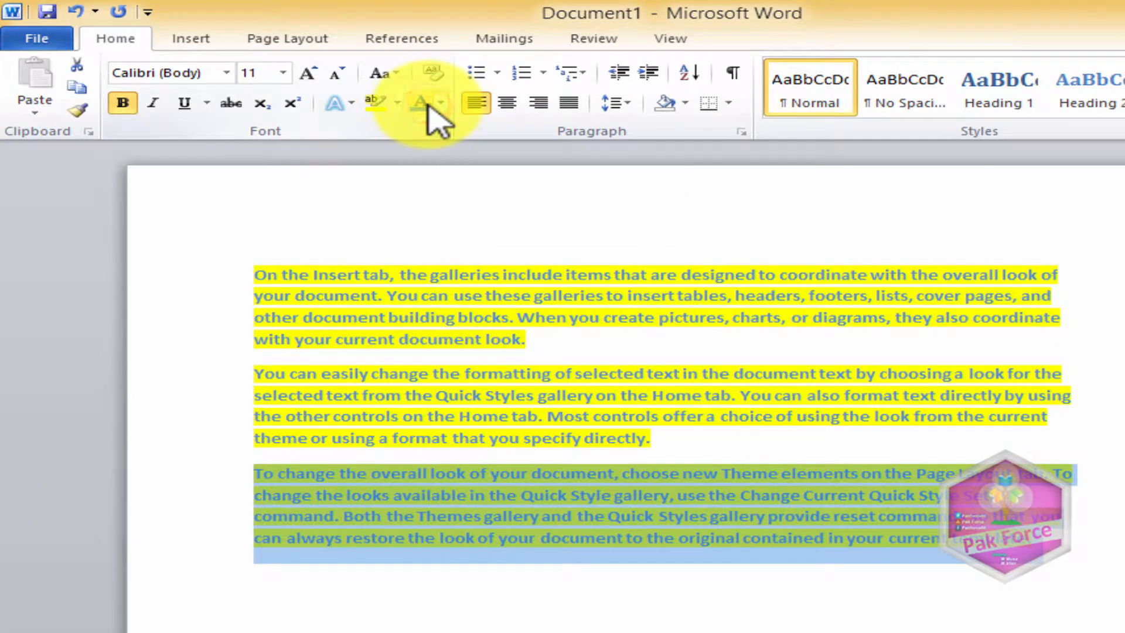
{"action": "left_click", "coordinate": [443, 105]}
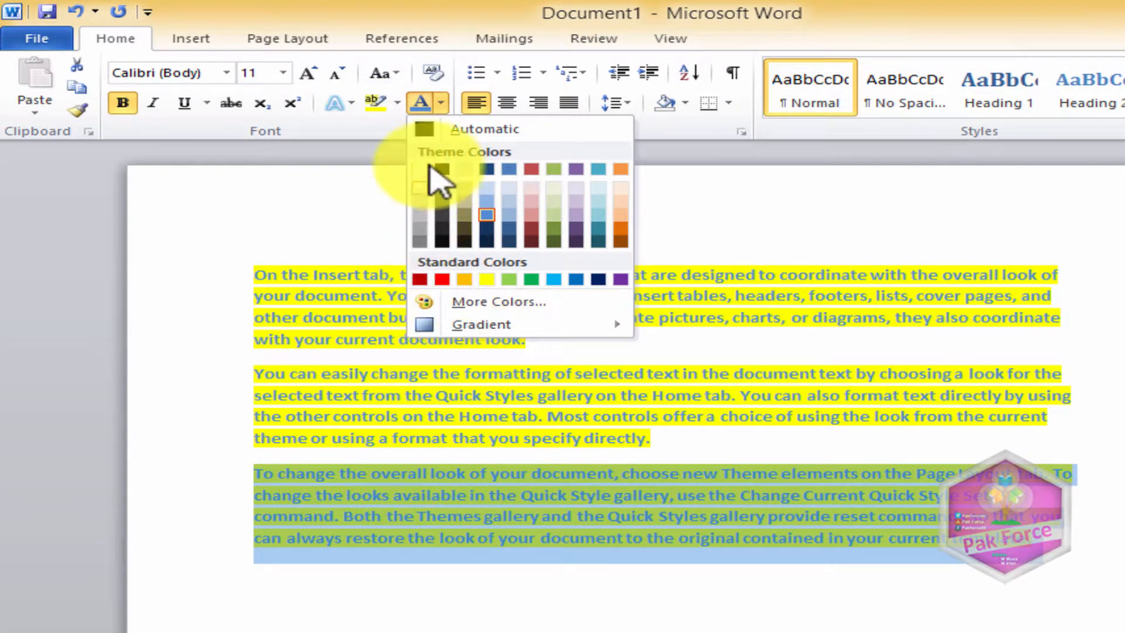
{"action": "left_click", "coordinate": [423, 170]}
{"action": "left_click", "coordinate": [843, 535]}
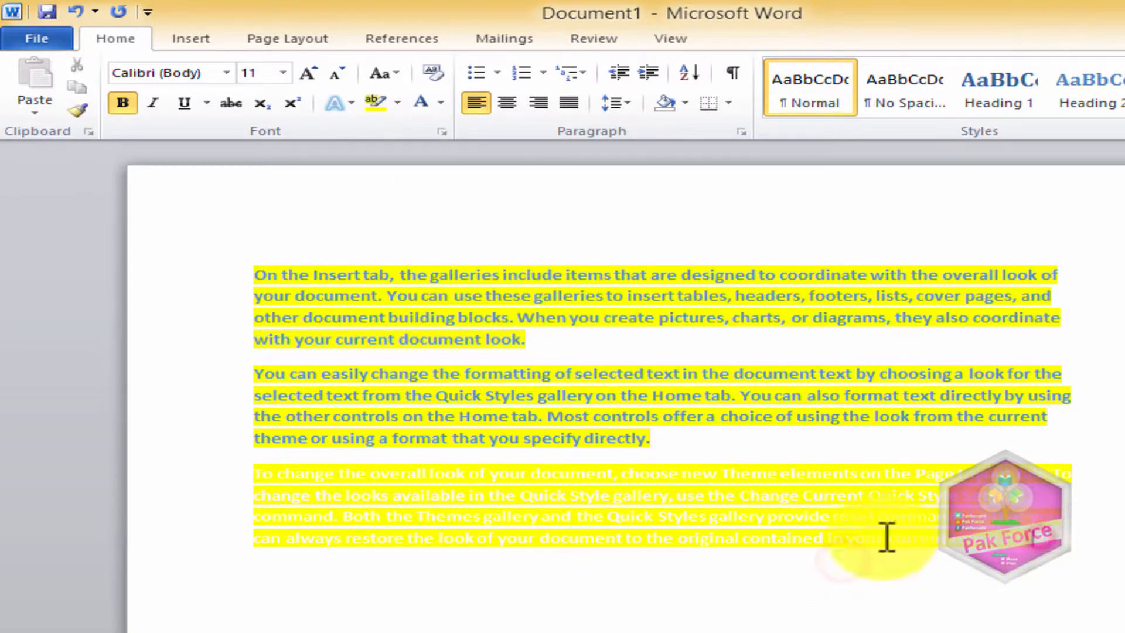
Step: Select the whole third paragraph and change its font color to black
{"action": "left_click_drag", "start_coordinate": [887, 535], "coordinate": [256, 440]}
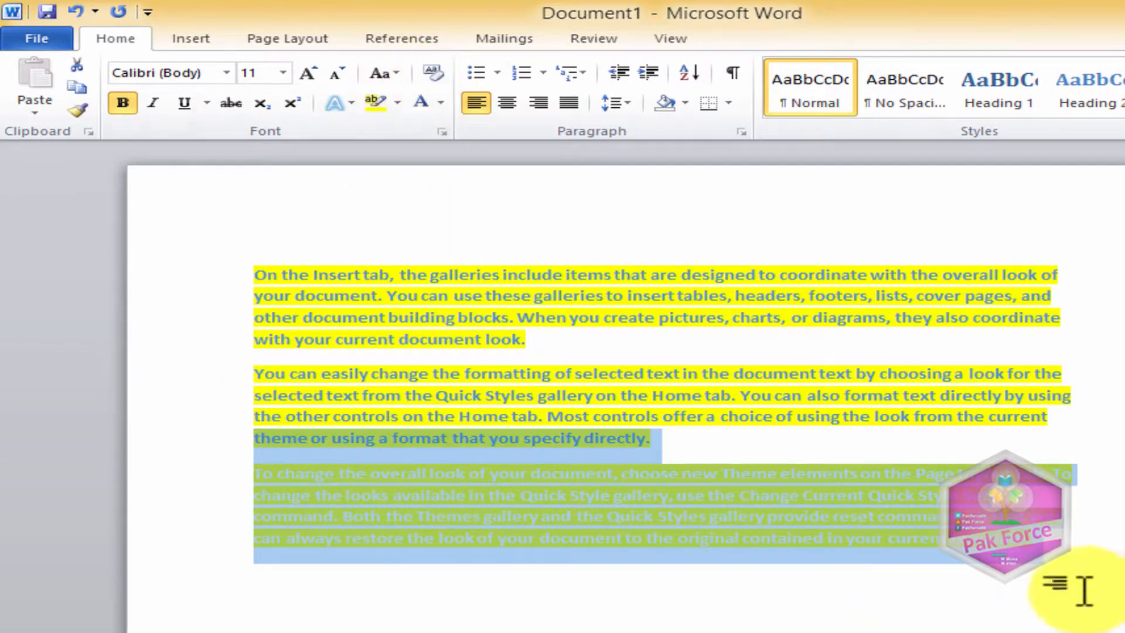
{"action": "left_click_drag", "start_coordinate": [1069, 562], "coordinate": [256, 472]}
{"action": "left_click", "coordinate": [440, 104]}
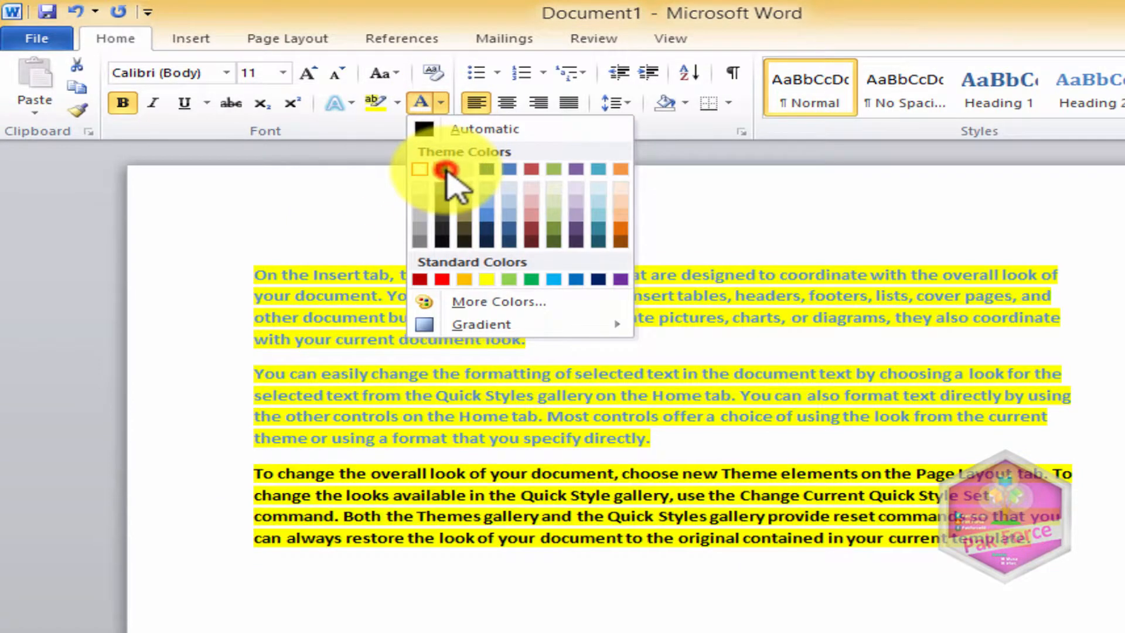
{"action": "left_click", "coordinate": [445, 169]}
{"action": "left_click", "coordinate": [894, 614]}
Step: Remove the yellow highlight and the bold formatting from the third paragraph
{"action": "left_click_drag", "start_coordinate": [1074, 539], "coordinate": [228, 465]}
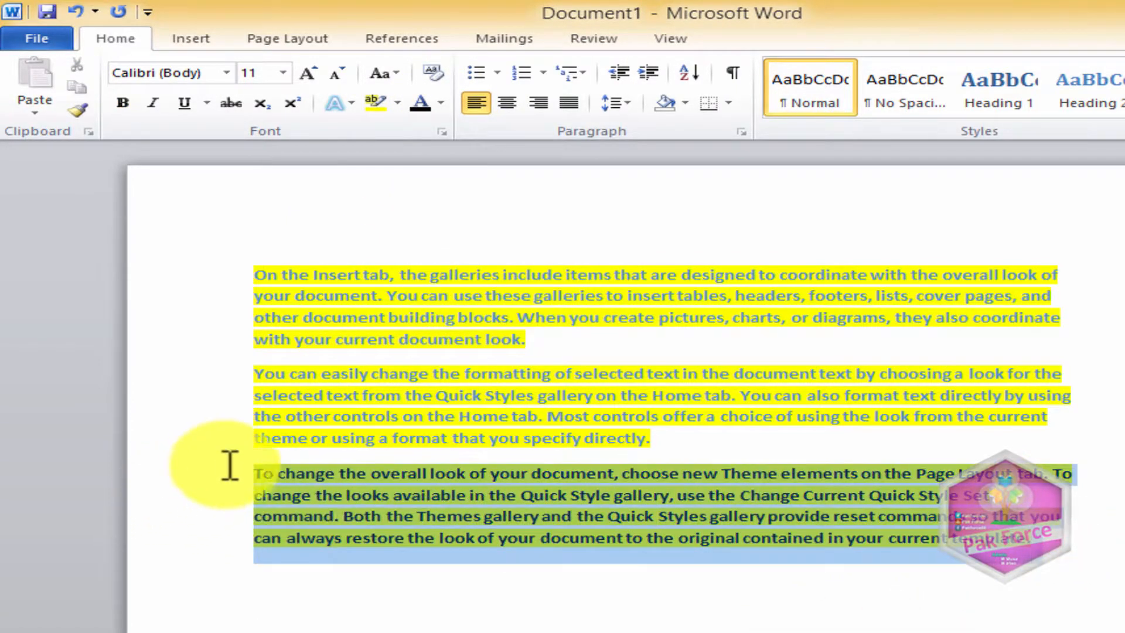
{"action": "left_click", "coordinate": [398, 104]}
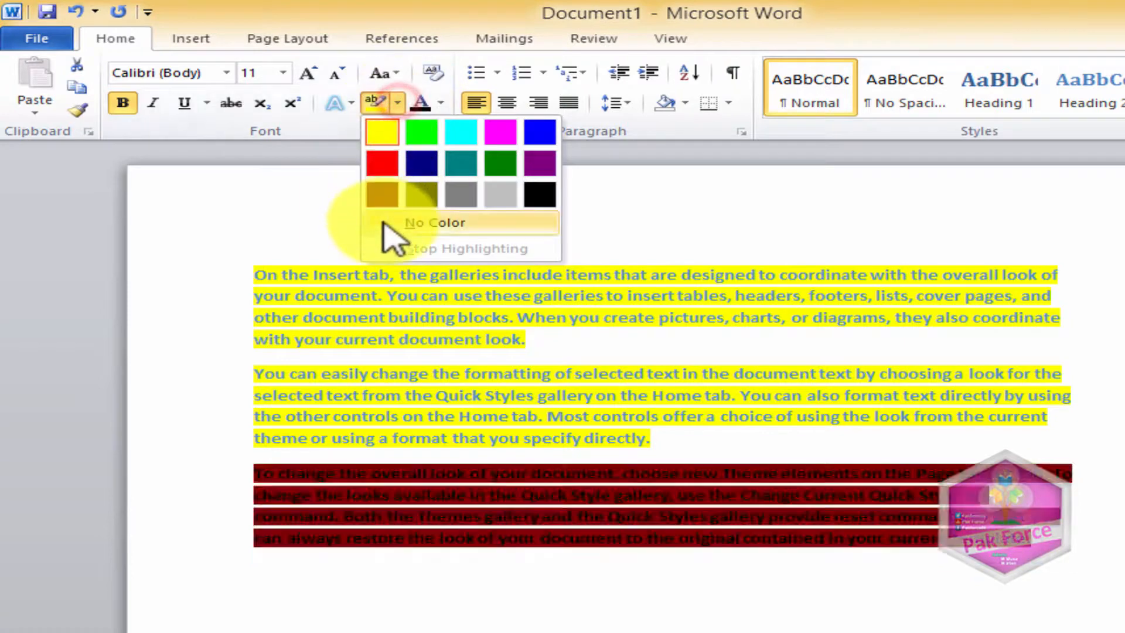
{"action": "left_click", "coordinate": [382, 222]}
{"action": "left_click", "coordinate": [853, 535]}
{"action": "left_click_drag", "start_coordinate": [1074, 539], "coordinate": [181, 469]}
{"action": "left_click", "coordinate": [112, 100]}
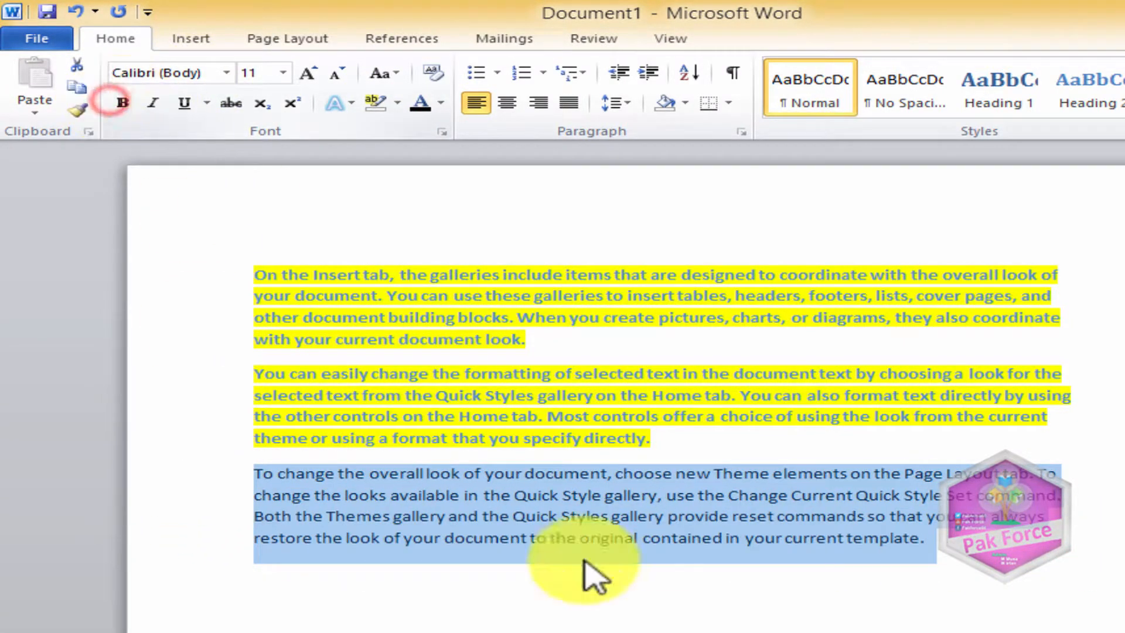
Step: Copy the third paragraph's plain formatting onto the second paragraph and the rest of the first paragraph with Format Painter
{"action": "left_click", "coordinate": [716, 540]}
{"action": "left_click_drag", "start_coordinate": [940, 548], "coordinate": [251, 477]}
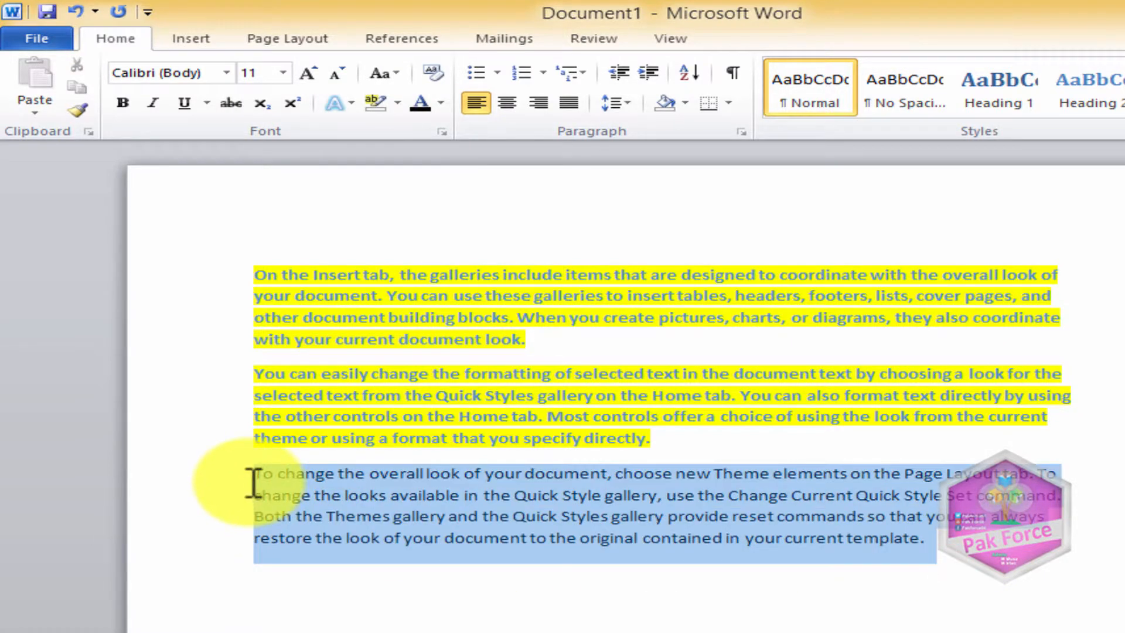
{"action": "left_click", "coordinate": [80, 111]}
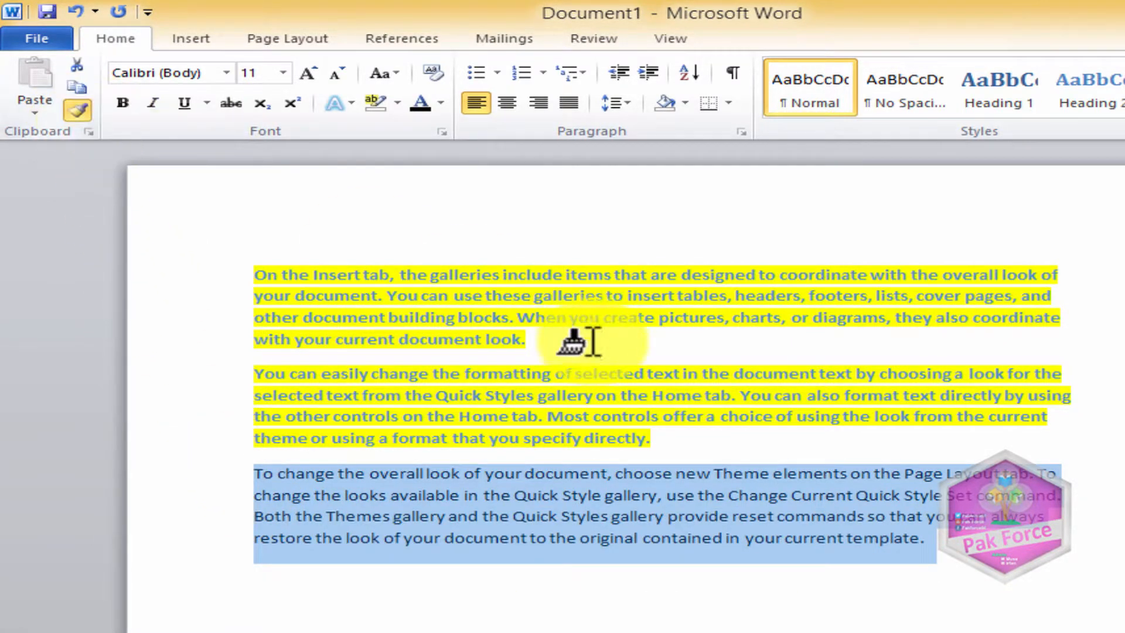
{"action": "left_click_drag", "start_coordinate": [252, 367], "coordinate": [651, 450]}
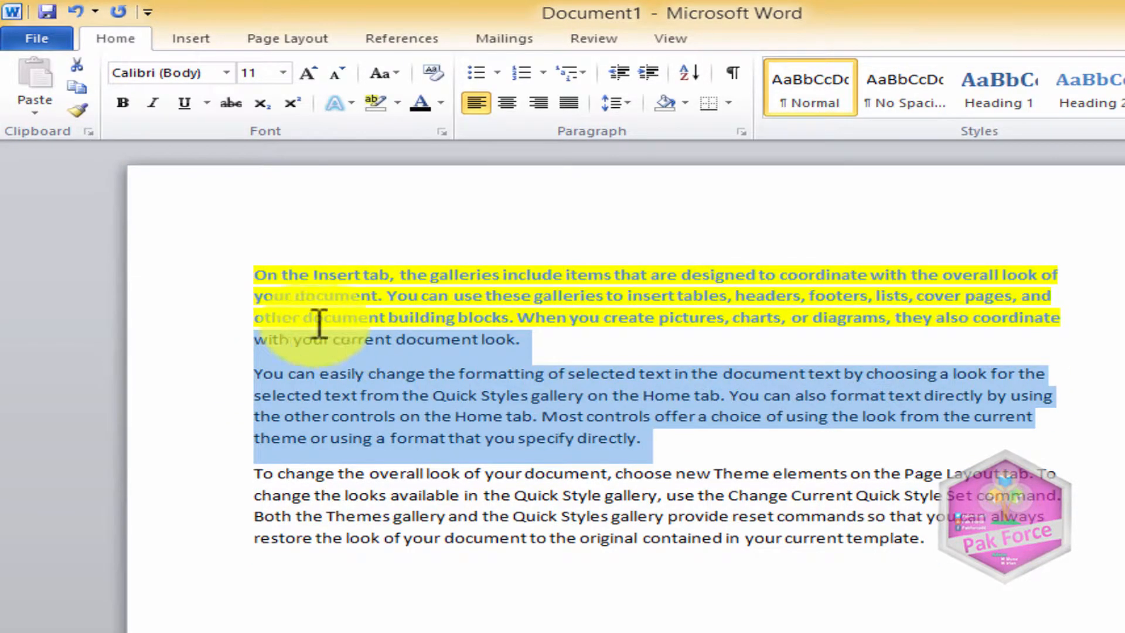
{"action": "left_click", "coordinate": [71, 110]}
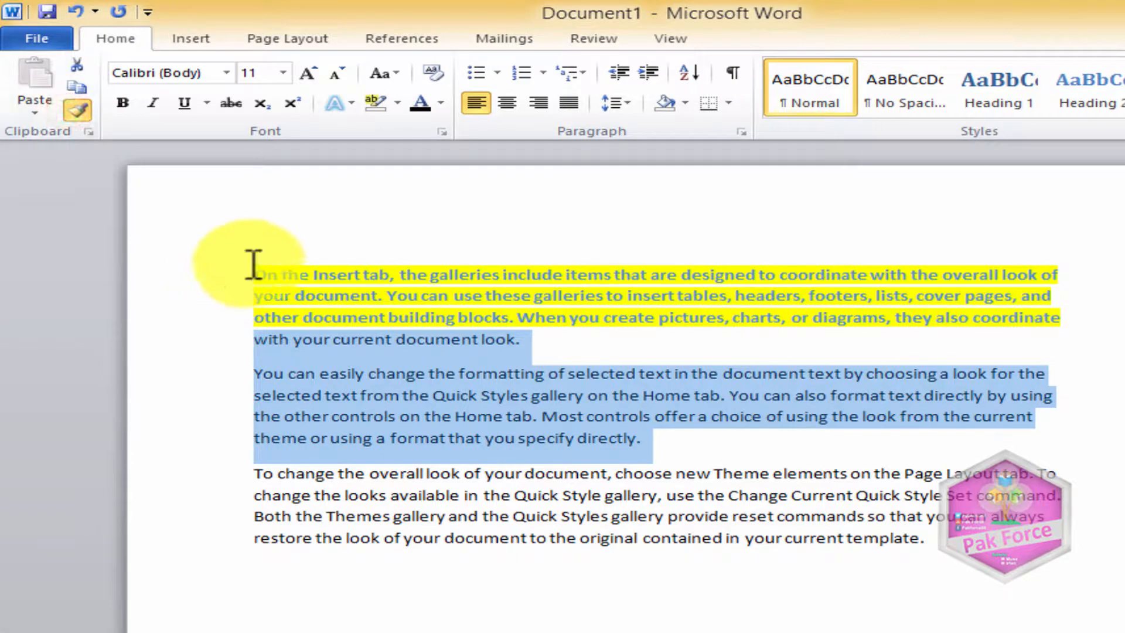
{"action": "mouse_move", "coordinate": [249, 273]}
{"action": "left_mouse_down"}
{"action": "mouse_move", "coordinate": [520, 322]}
{"action": "mouse_move", "coordinate": [1097, 313]}
{"action": "left_mouse_up"}
{"action": "left_click", "coordinate": [786, 352]}
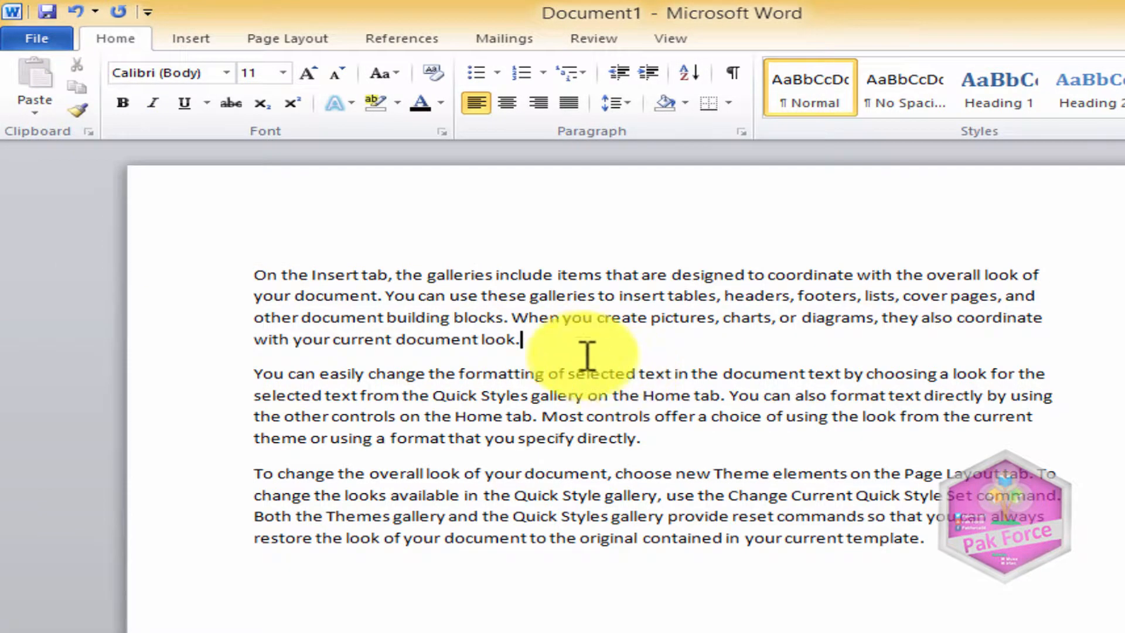
Step: Copy the first paragraph and paste it repeatedly on a new line below the third paragraph
{"action": "left_click_drag", "start_coordinate": [537, 339], "coordinate": [267, 275]}
{"action": "key", "text": "ctrl+c"}
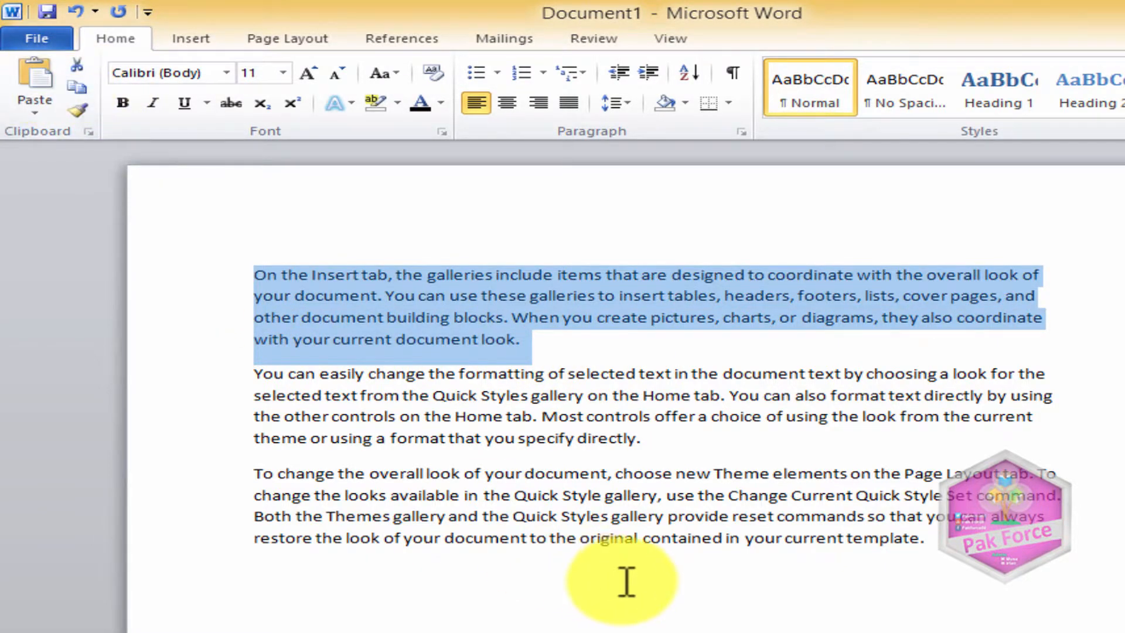
{"action": "left_click", "coordinate": [1019, 563]}
{"action": "key", "text": "Return"}
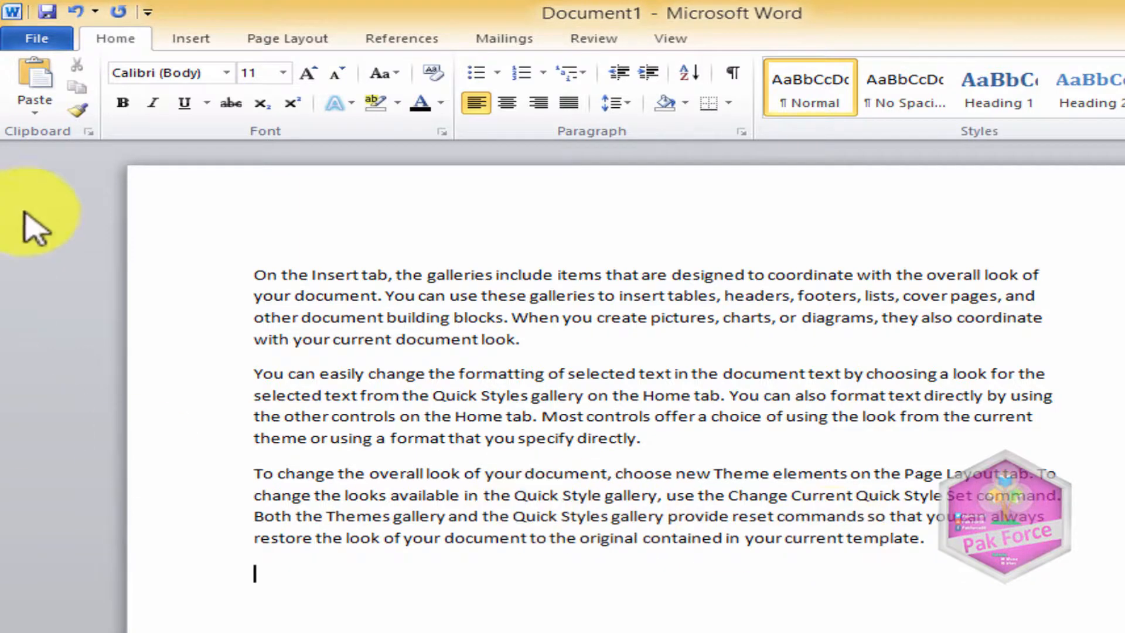
{"action": "left_click", "coordinate": [48, 87]}
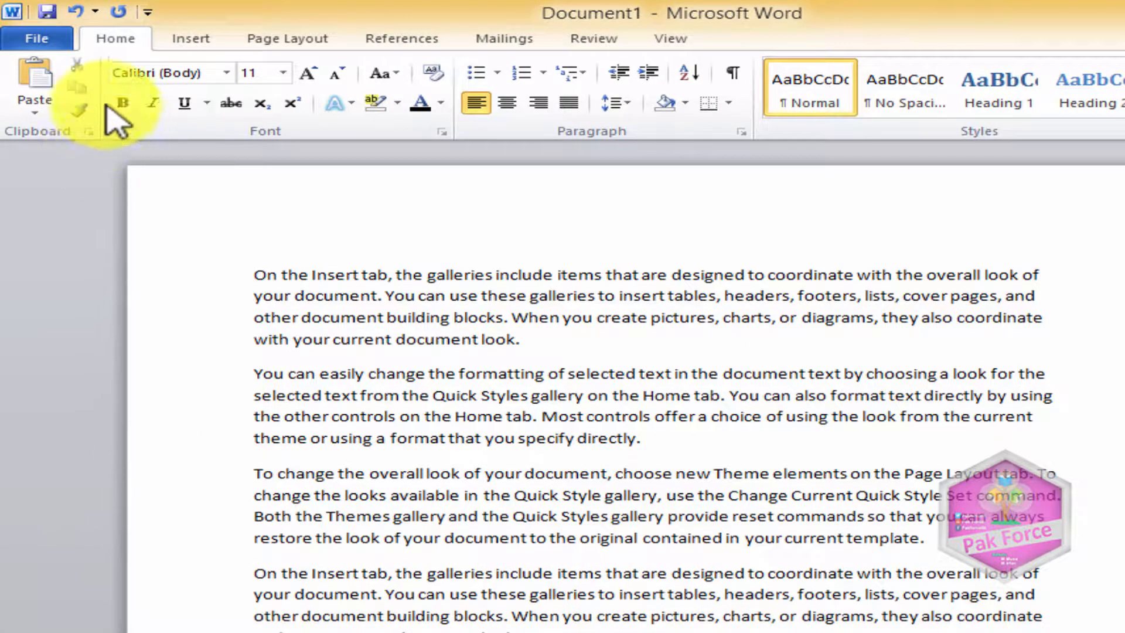
{"action": "left_click", "coordinate": [31, 85]}
{"action": "left_click", "coordinate": [30, 85]}
{"action": "left_click", "coordinate": [31, 85]}
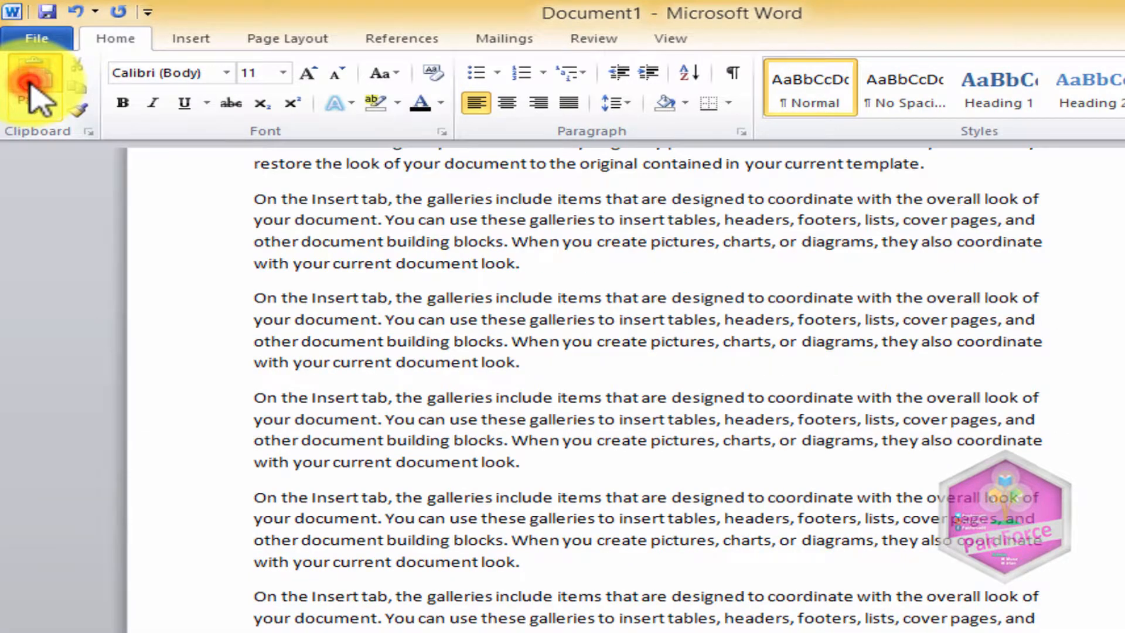
{"action": "scroll", "coordinate": [273, 337], "scroll_direction": "up", "scroll_amount": 6}
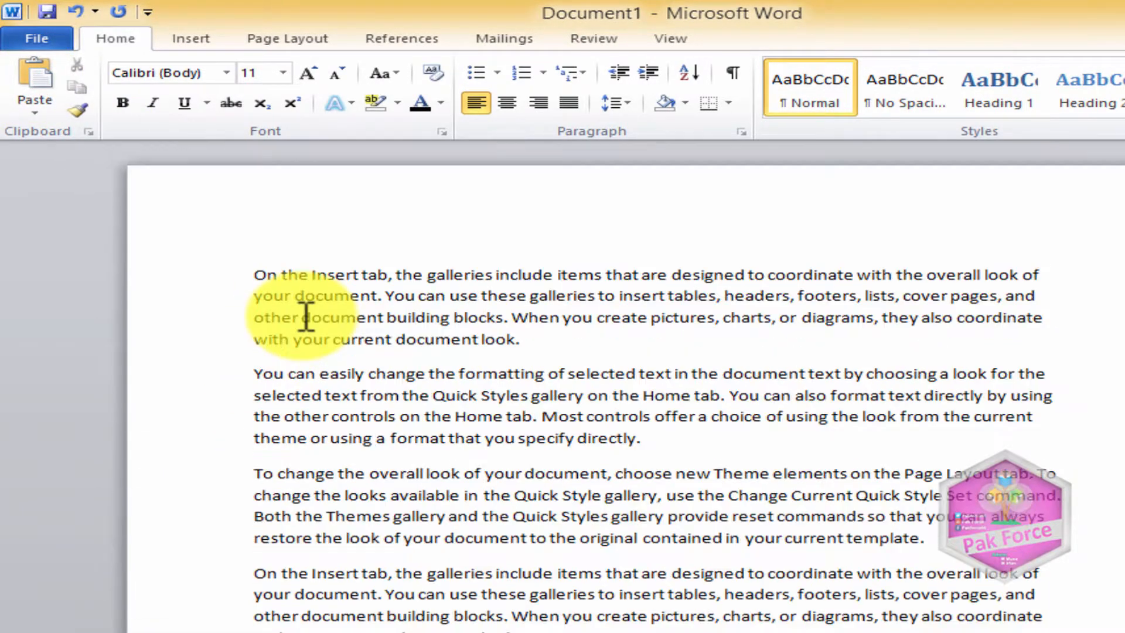
Step: Review the paste options without pasting, and cut the first paragraph and undo the cut
{"action": "left_click", "coordinate": [37, 105]}
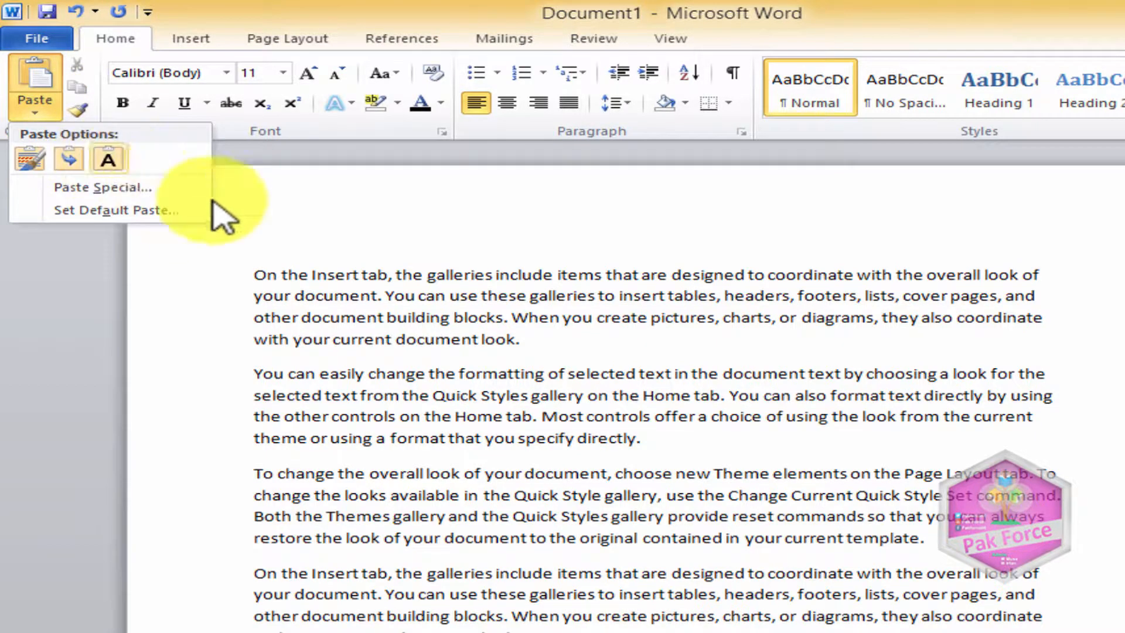
{"action": "left_click", "coordinate": [394, 227]}
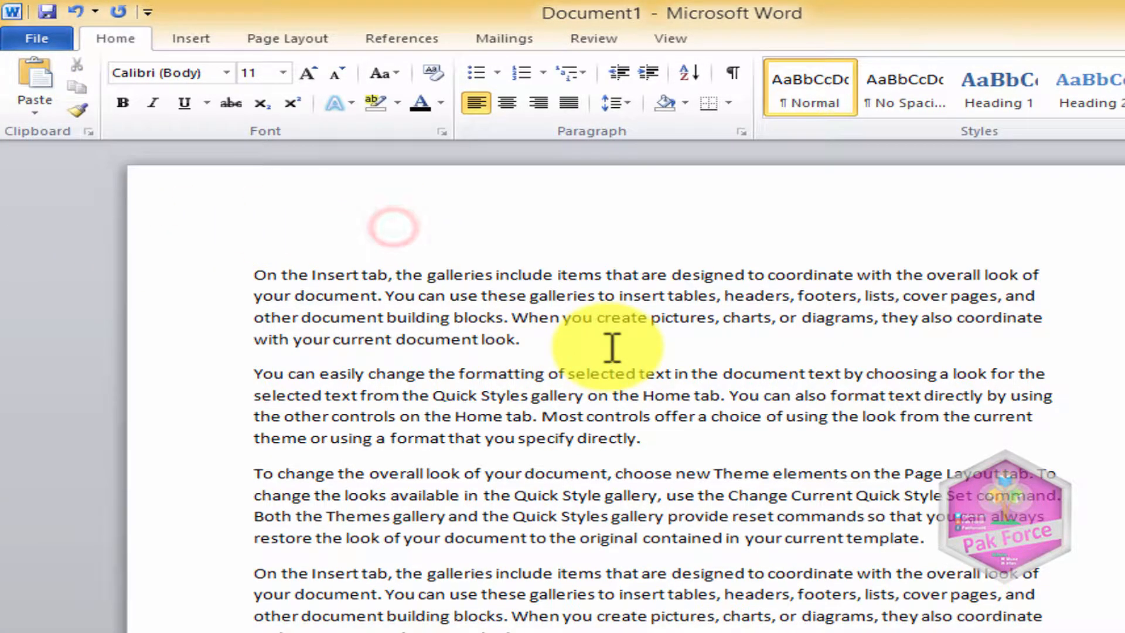
{"action": "left_click_drag", "start_coordinate": [550, 343], "coordinate": [258, 274]}
{"action": "left_click", "coordinate": [76, 62]}
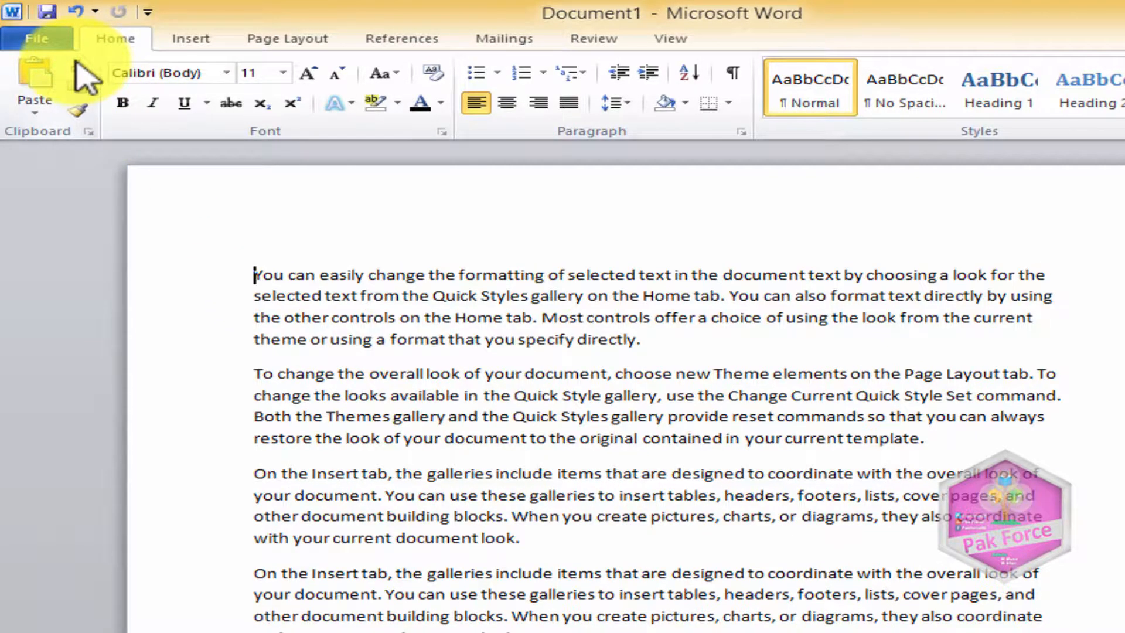
{"action": "key", "text": "ctrl+z"}
Step: Copy the first paragraph again and paste several more copies of it among the repeated paragraphs
{"action": "key", "text": "ctrl+c"}
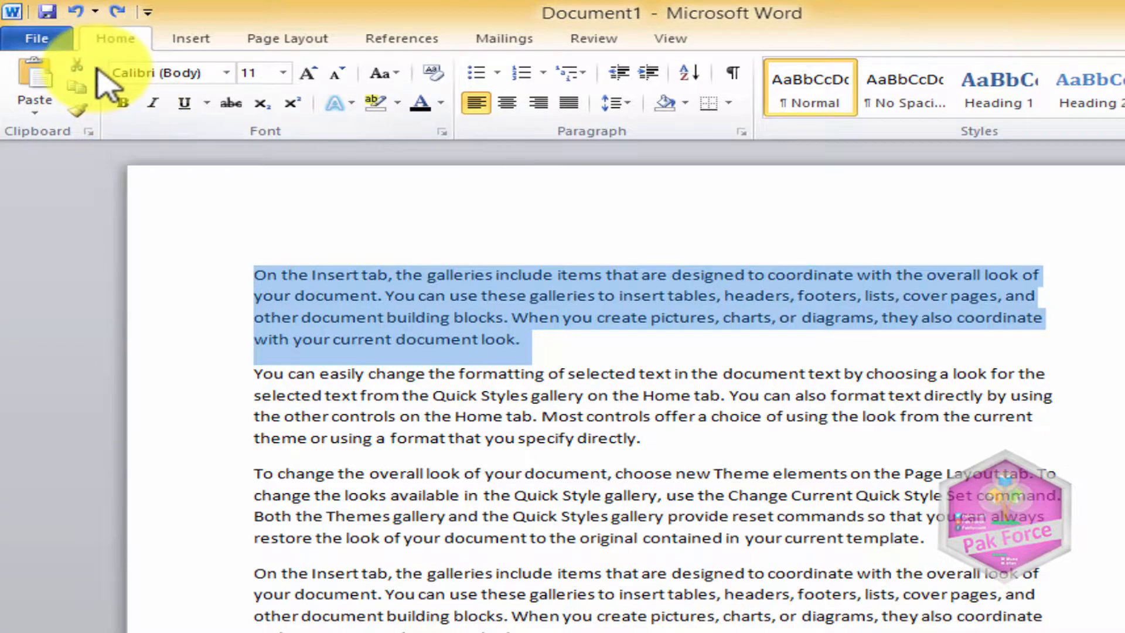
{"action": "left_click", "coordinate": [580, 337]}
{"action": "key", "text": "ctrl+v"}
{"action": "key", "text": "ctrl+v"}
{"action": "key", "text": "ctrl+v"}
{"action": "key", "text": "ctrl+v"}
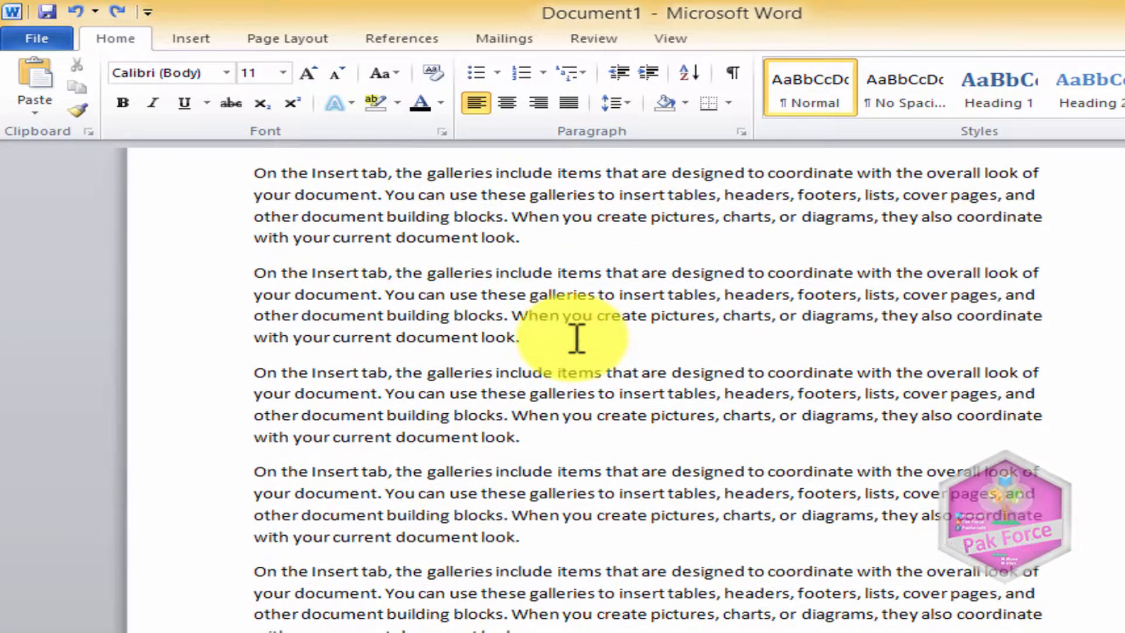
{"action": "scroll", "coordinate": [577, 338], "scroll_direction": "up", "scroll_amount": 10}
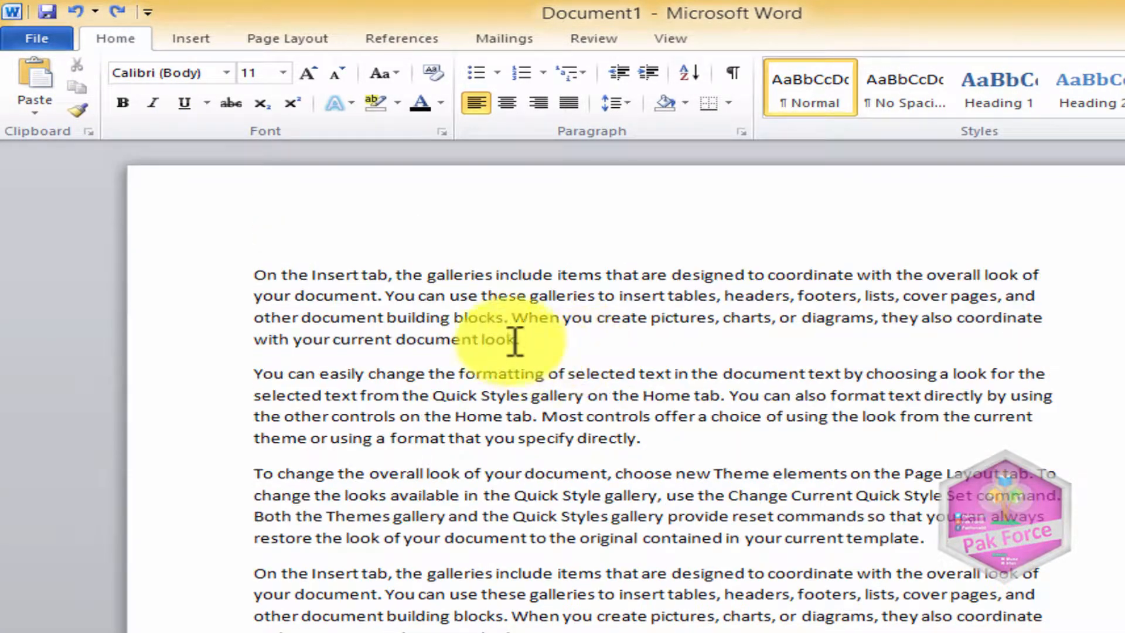
Step: Show the Office Clipboard with its collected item, toggling it closed and open again
{"action": "scroll", "coordinate": [556, 378], "scroll_direction": "down", "scroll_amount": 5}
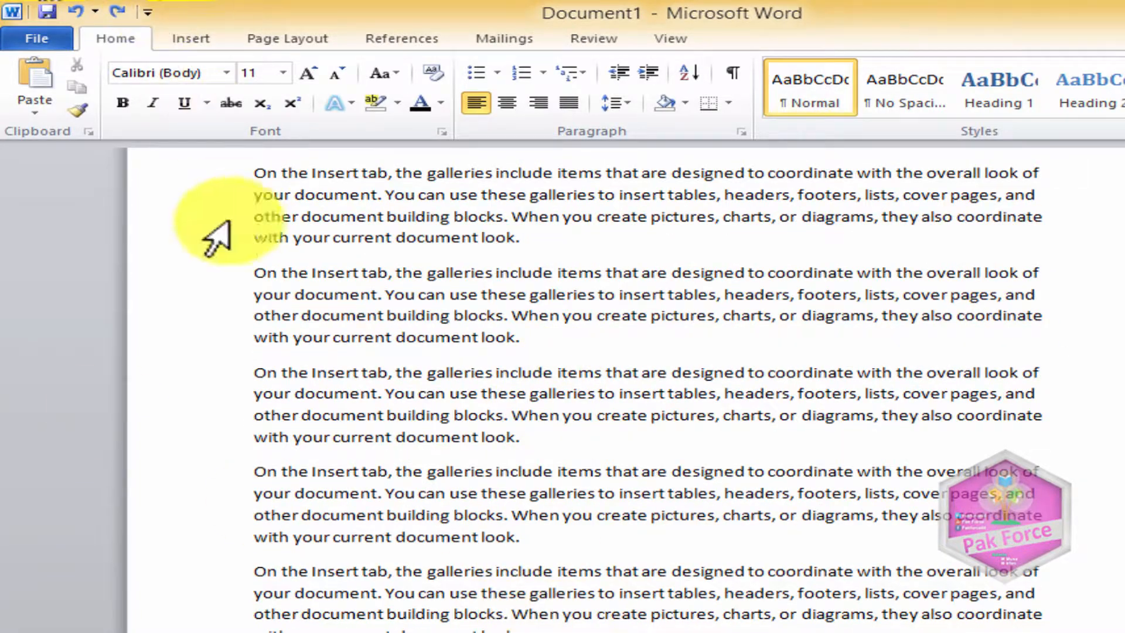
{"action": "left_click", "coordinate": [89, 131]}
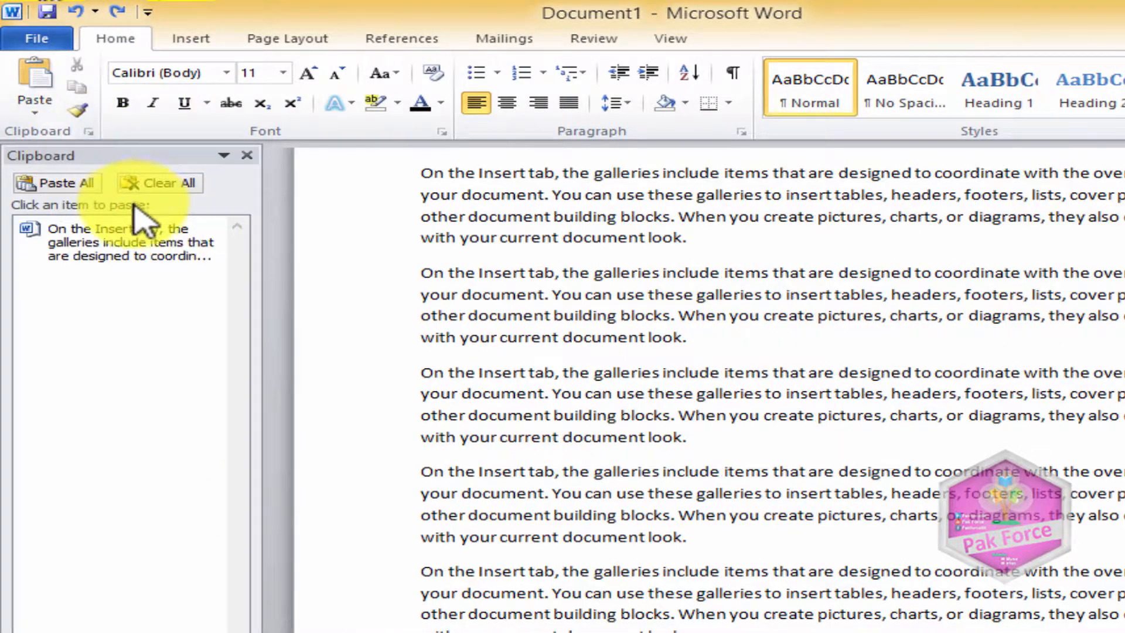
{"action": "left_click", "coordinate": [89, 131]}
{"action": "left_click", "coordinate": [89, 131]}
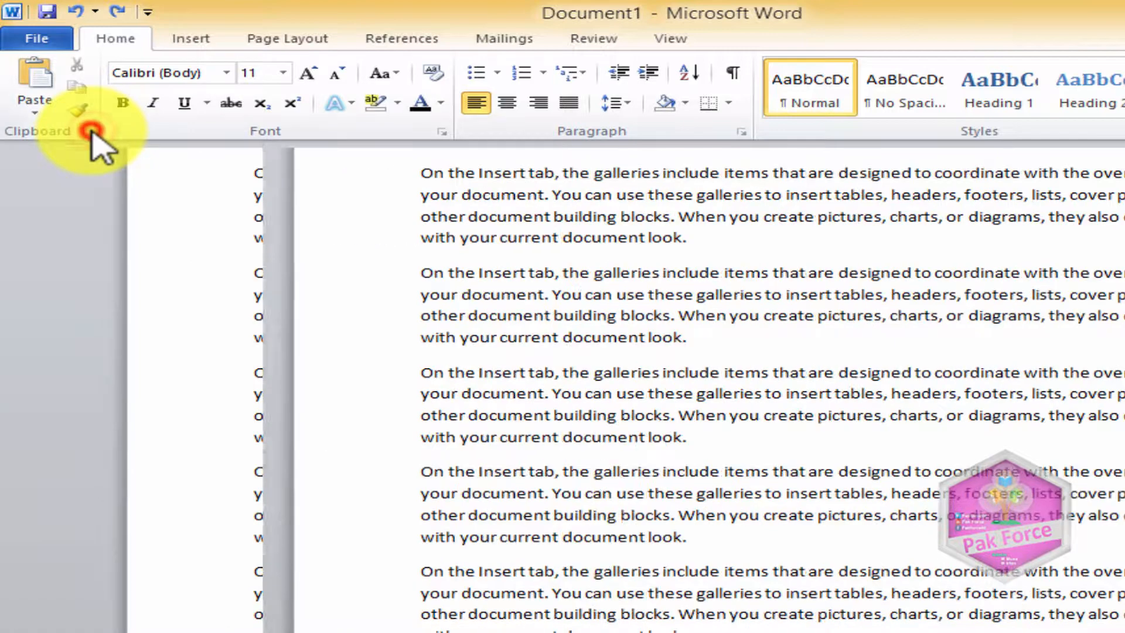
{"action": "left_click", "coordinate": [89, 131]}
{"action": "left_click", "coordinate": [90, 132]}
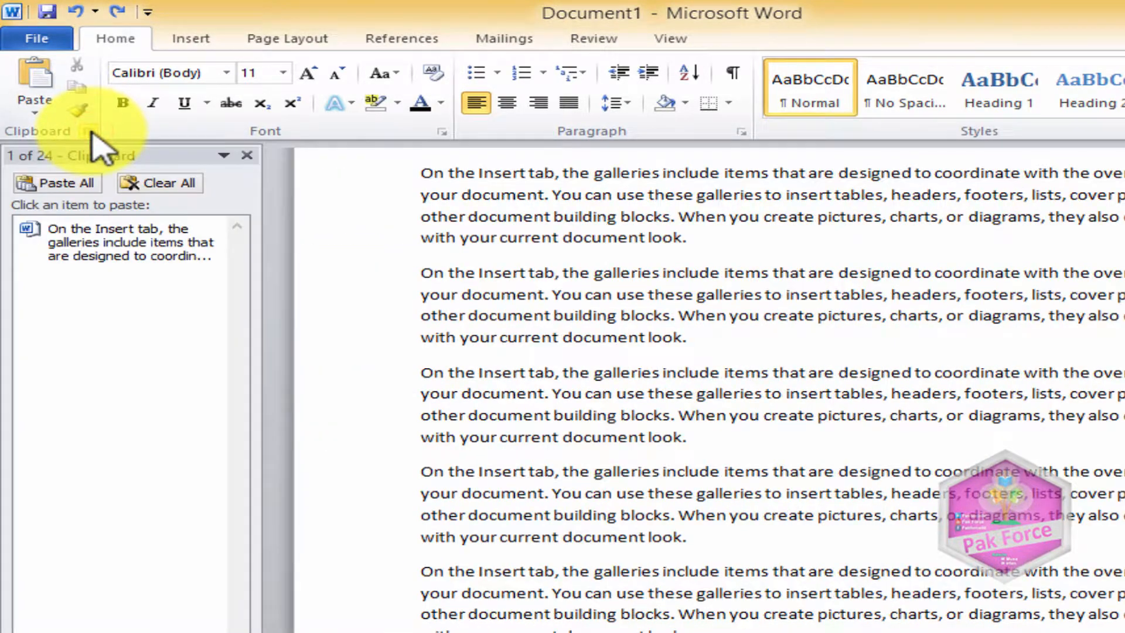
{"action": "left_click", "coordinate": [167, 260]}
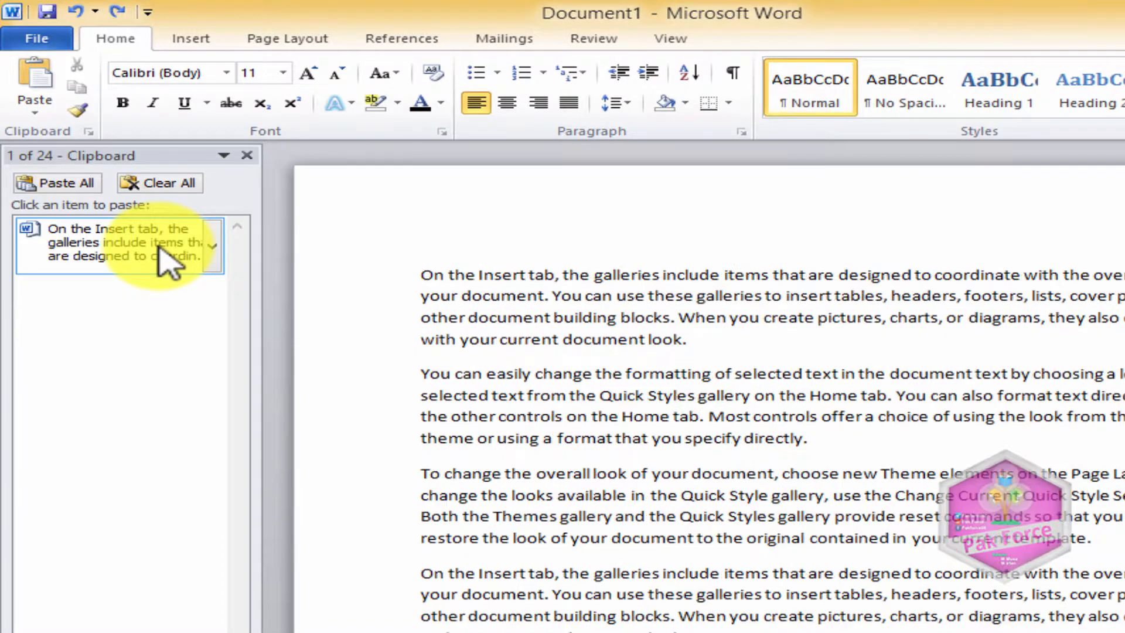
Step: Copy two long selections reaching up to the start of the document to collect more items in the Office Clipboard
{"action": "left_click_drag", "start_coordinate": [709, 628], "coordinate": [314, 151]}
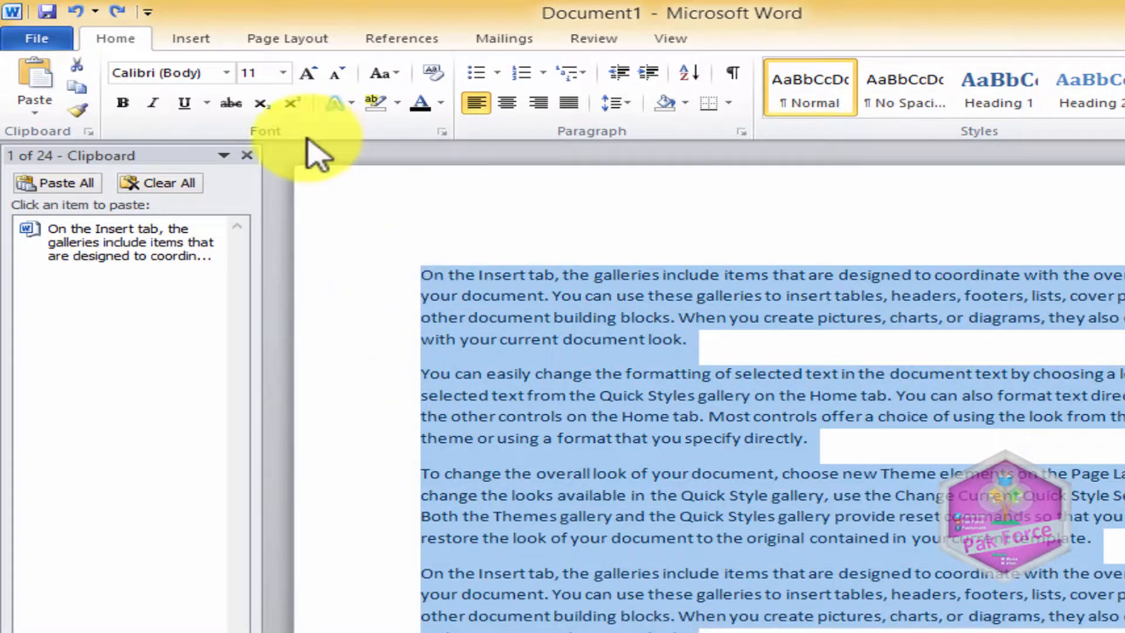
{"action": "left_click", "coordinate": [82, 88]}
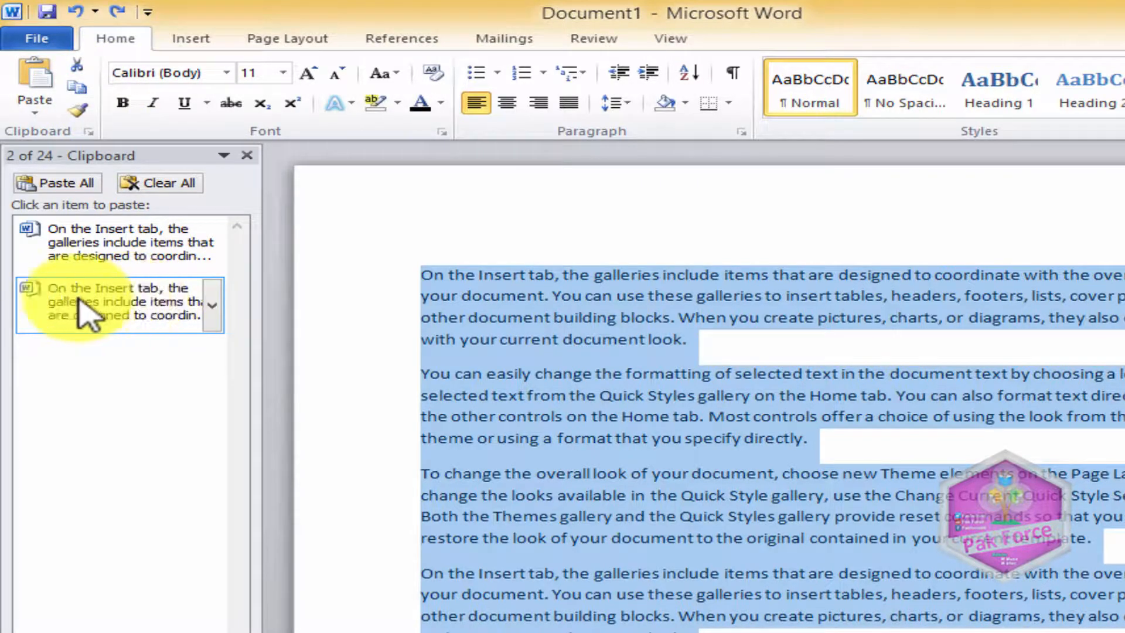
{"action": "left_click", "coordinate": [717, 527]}
{"action": "scroll", "coordinate": [715, 586], "scroll_direction": "down", "scroll_amount": 3}
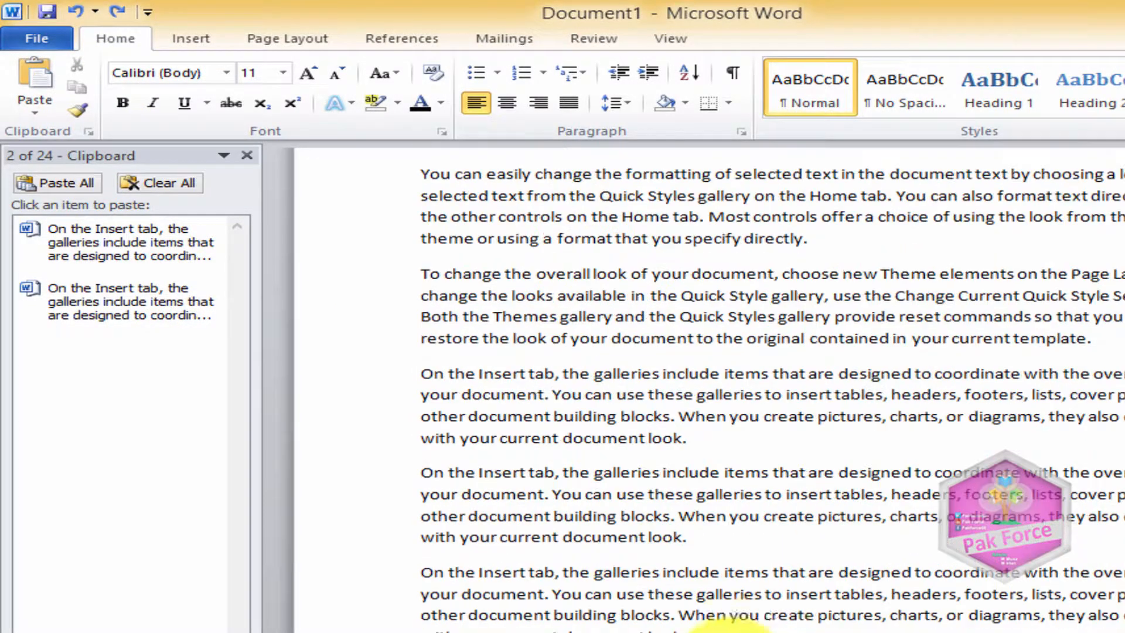
{"action": "scroll", "coordinate": [729, 627], "scroll_direction": "down", "scroll_amount": 2}
{"action": "left_click_drag", "start_coordinate": [726, 627], "coordinate": [427, 138]}
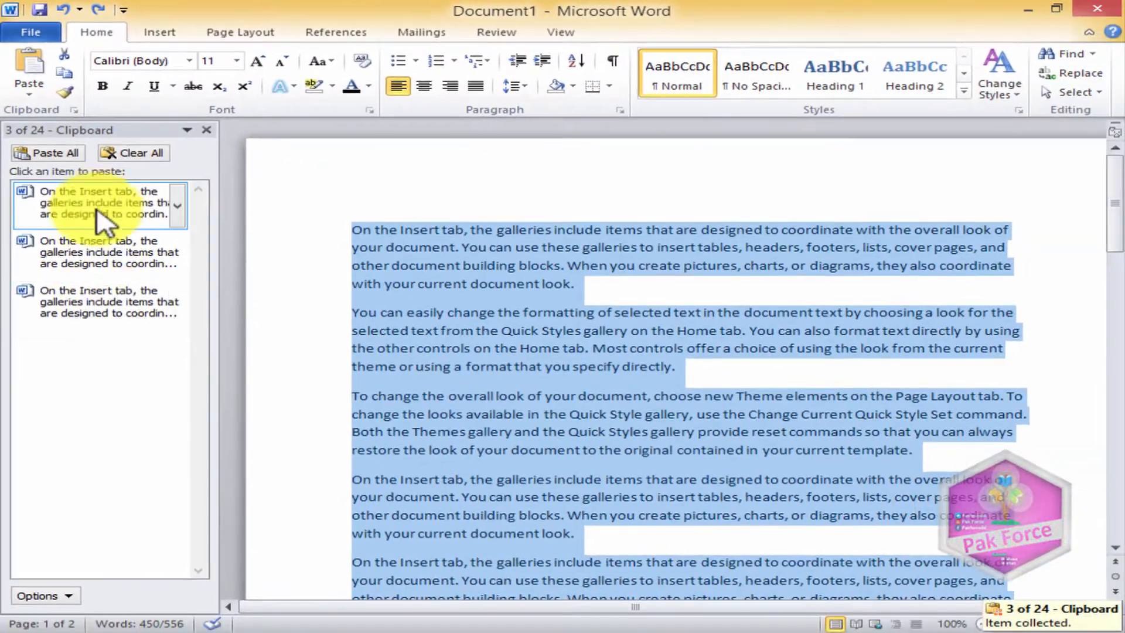
{"action": "left_click", "coordinate": [430, 325]}
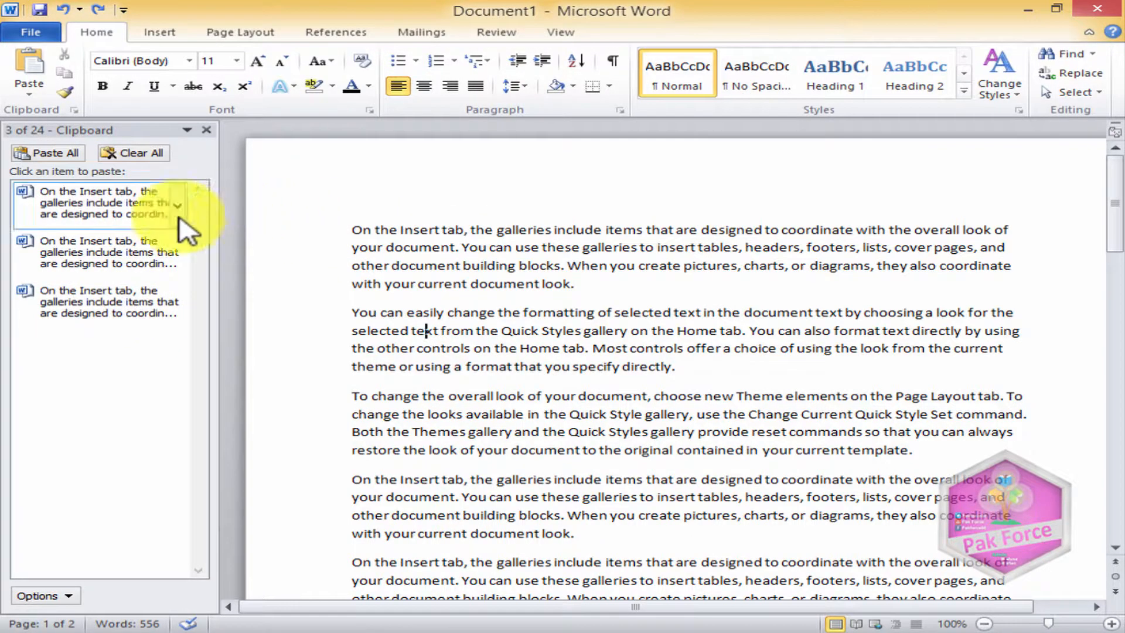
Step: Review the Office Clipboard's display options without changing them, and close the Office Clipboard
{"action": "scroll", "coordinate": [728, 314], "scroll_direction": "down", "scroll_amount": 10}
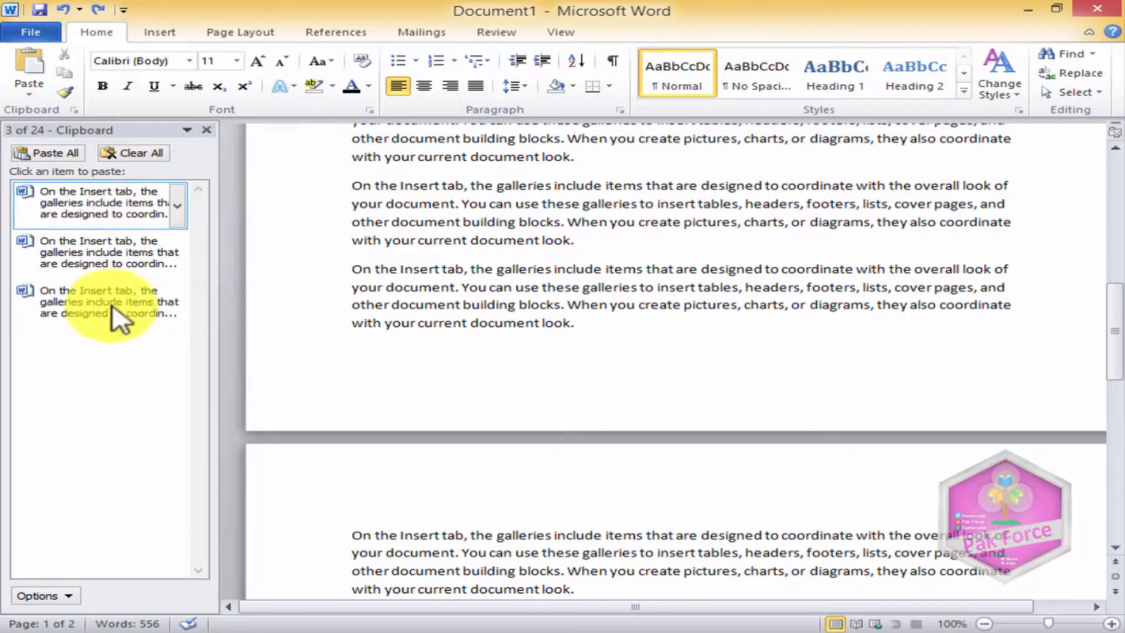
{"action": "left_click", "coordinate": [68, 596]}
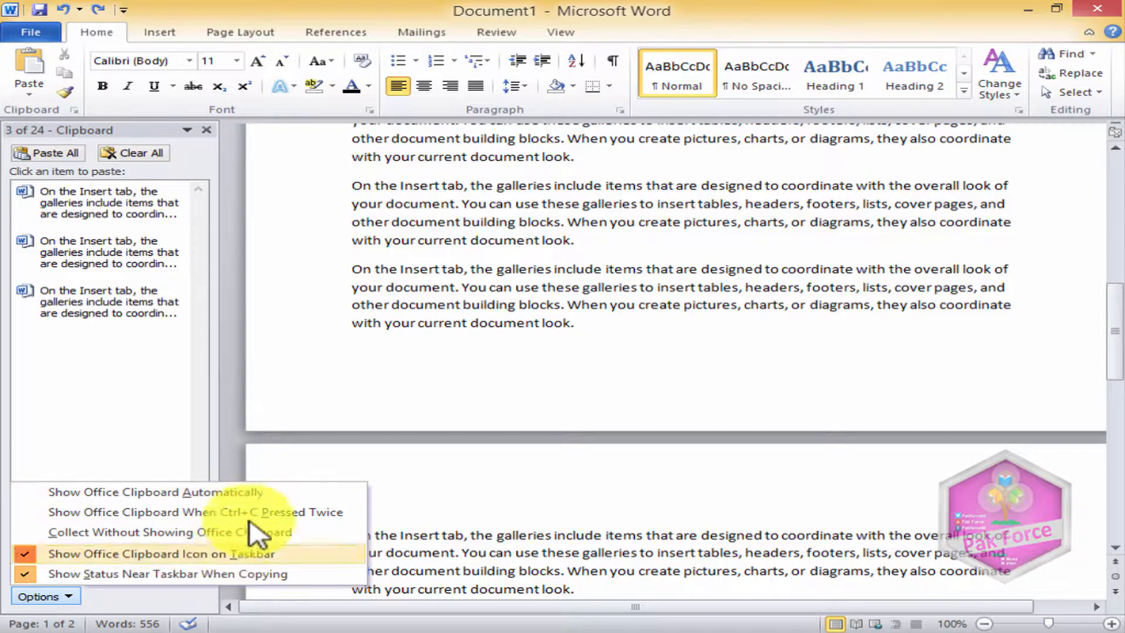
{"action": "left_click", "coordinate": [416, 491]}
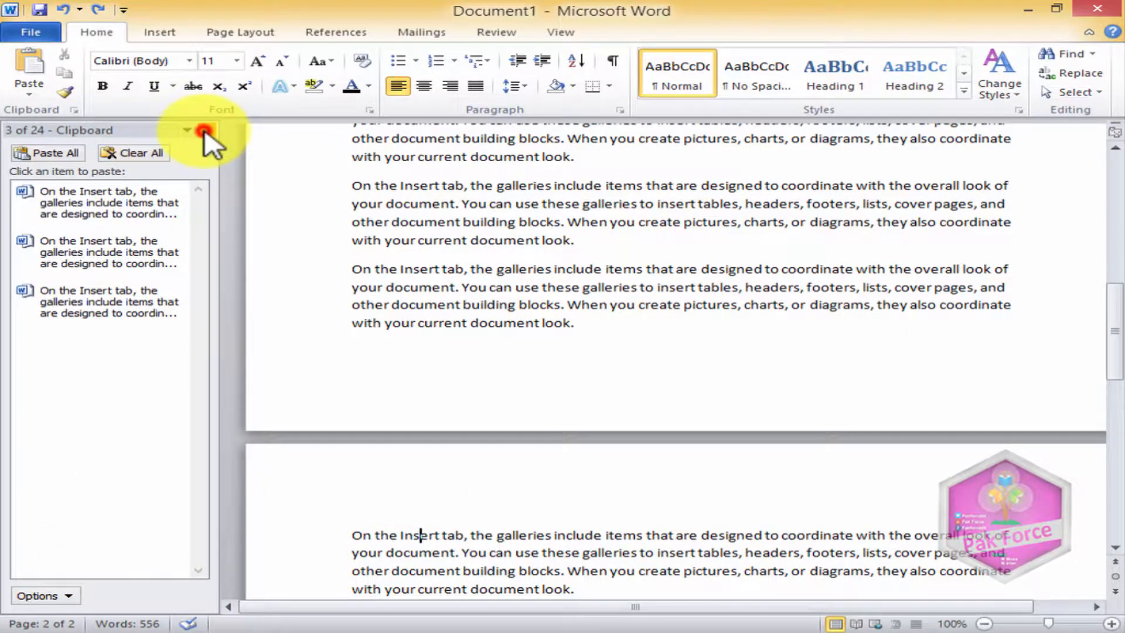
{"action": "left_click", "coordinate": [204, 130]}
{"action": "scroll", "coordinate": [296, 196], "scroll_direction": "up", "scroll_amount": 10}
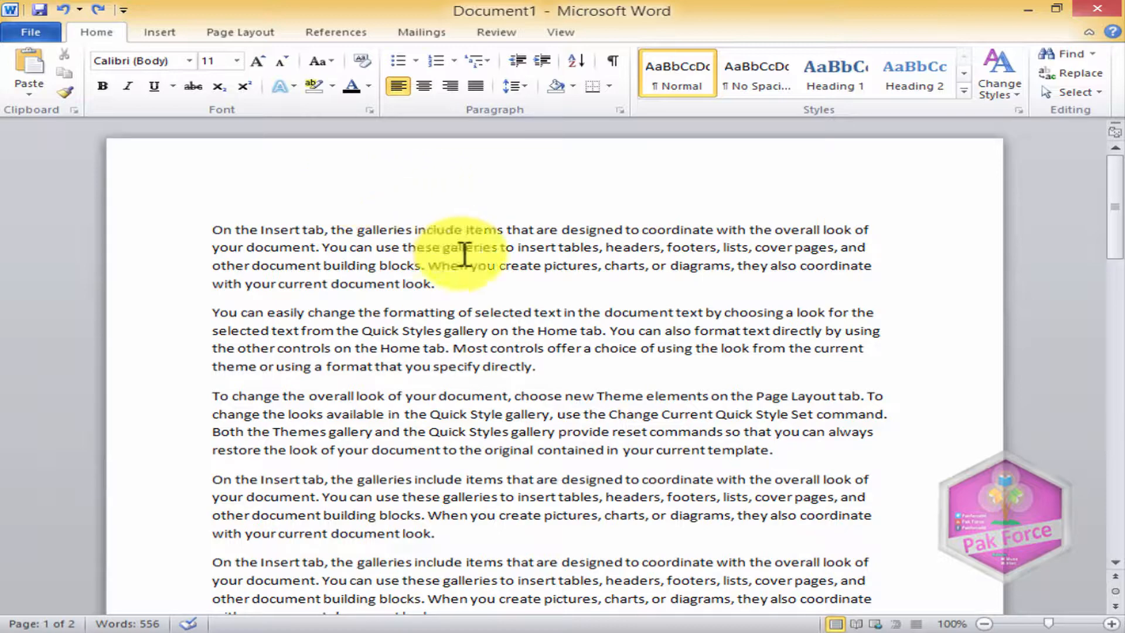
Step: Make the first paragraph bold and highlight its text in red
{"action": "left_click_drag", "start_coordinate": [444, 292], "coordinate": [201, 244]}
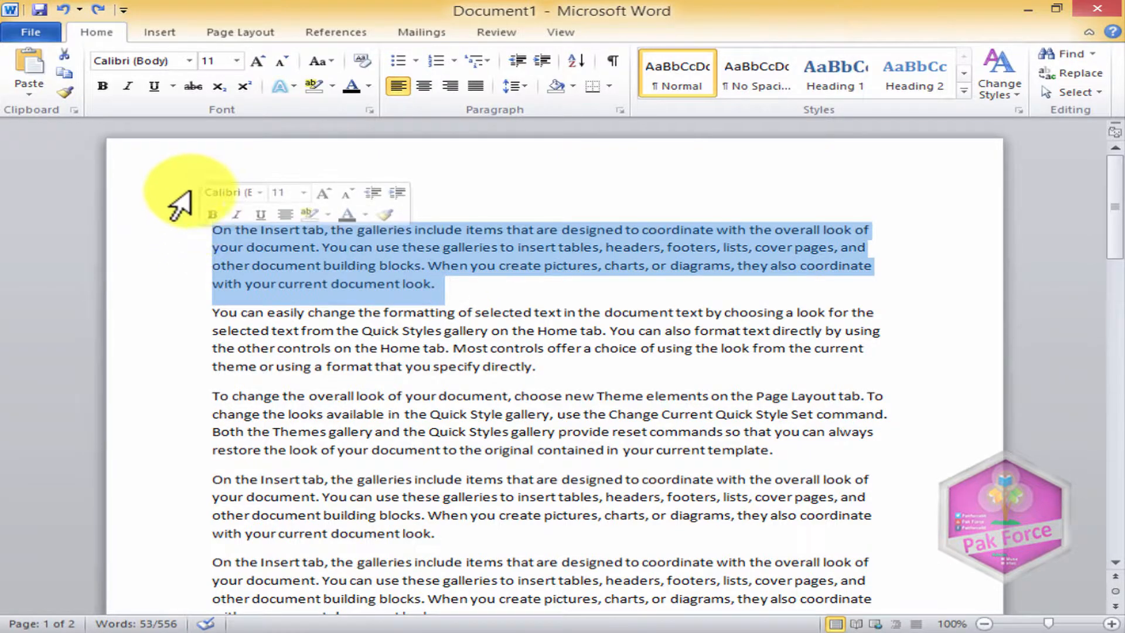
{"action": "left_click", "coordinate": [101, 86]}
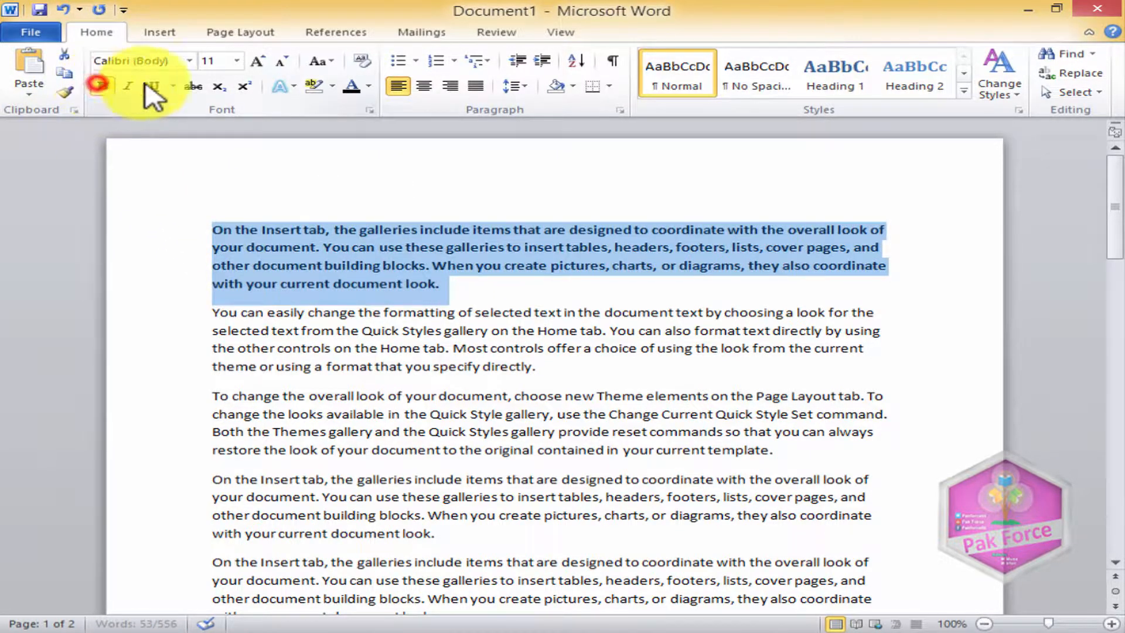
{"action": "left_click", "coordinate": [311, 86]}
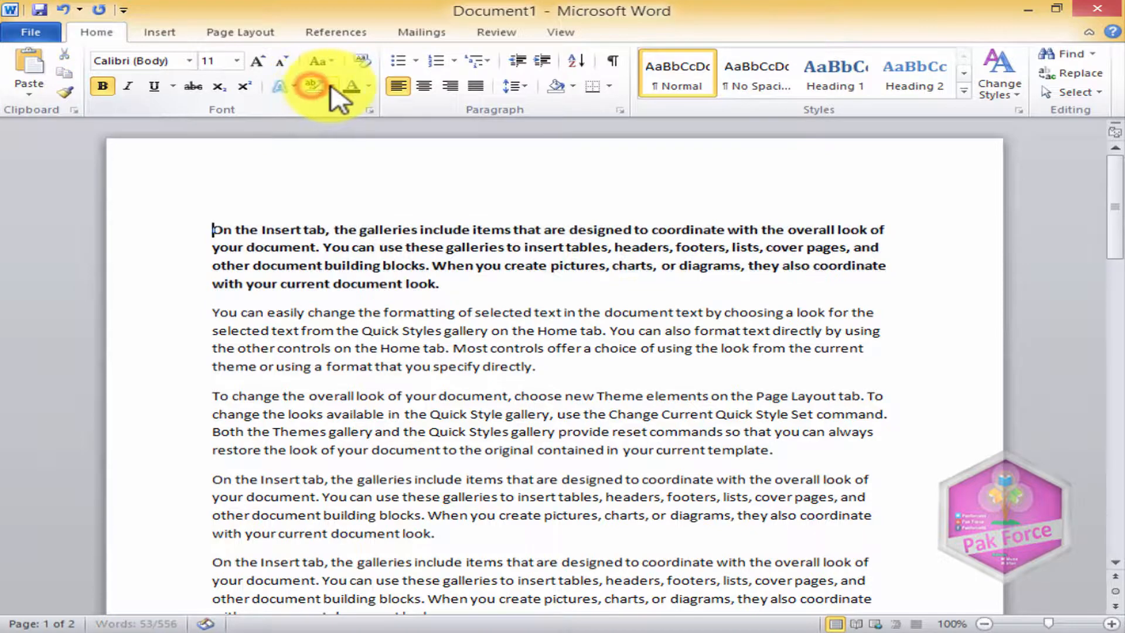
{"action": "mouse_move", "coordinate": [459, 283]}
{"action": "left_mouse_down"}
{"action": "mouse_move", "coordinate": [221, 239]}
{"action": "mouse_move", "coordinate": [215, 225]}
{"action": "left_mouse_up"}
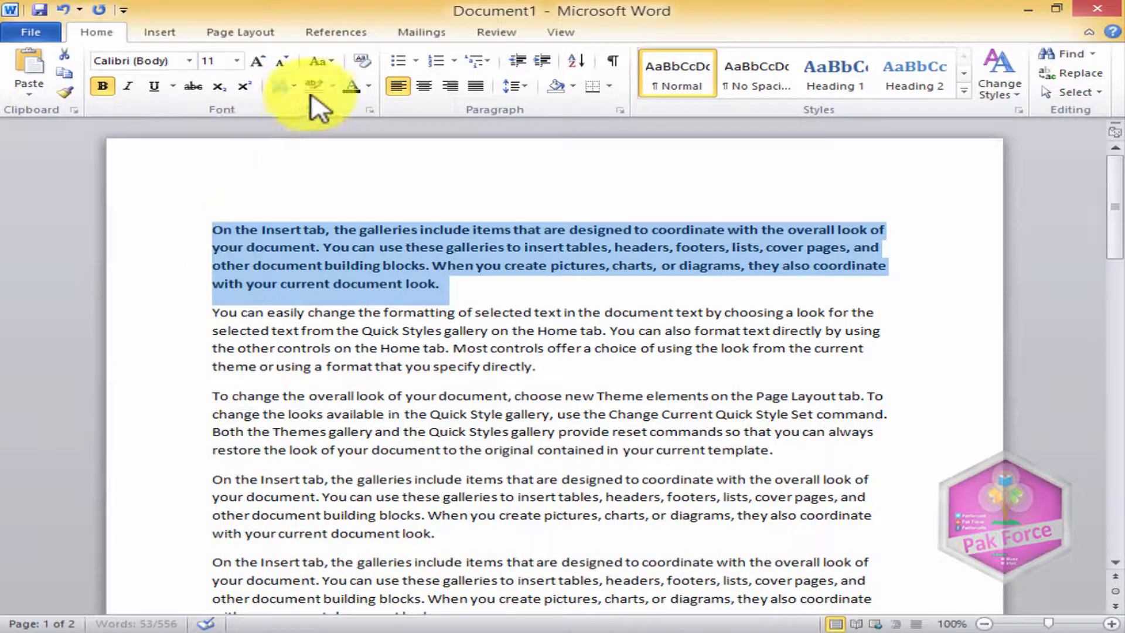
{"action": "left_click", "coordinate": [331, 86]}
{"action": "left_click", "coordinate": [321, 139]}
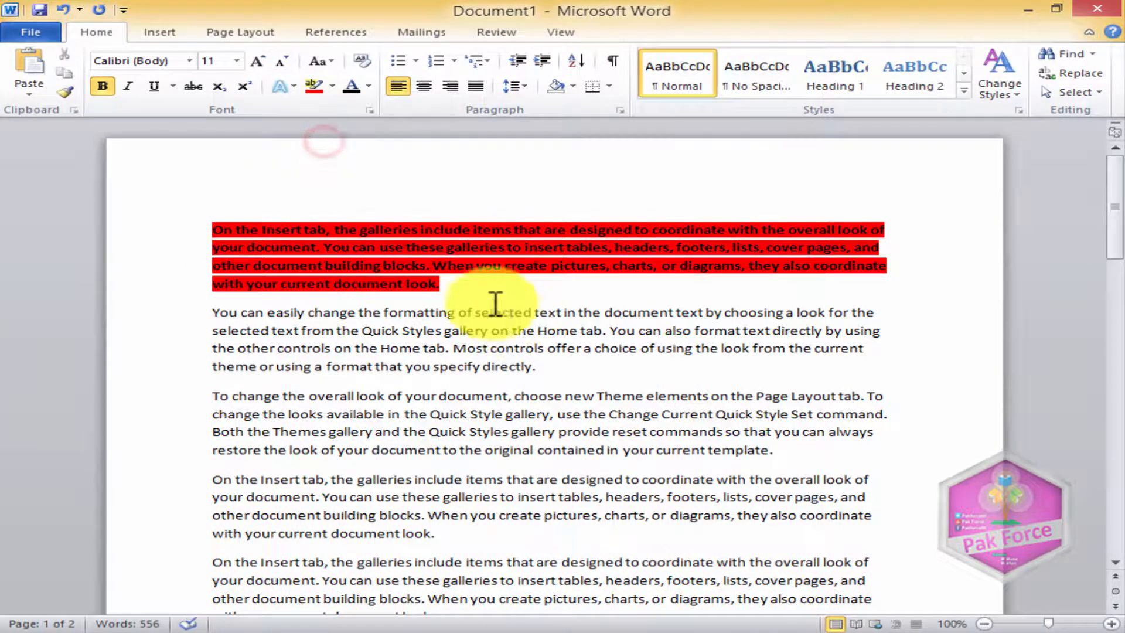
Step: Set the font color of the first paragraph to the standard yellow
{"action": "left_click_drag", "start_coordinate": [459, 287], "coordinate": [181, 221]}
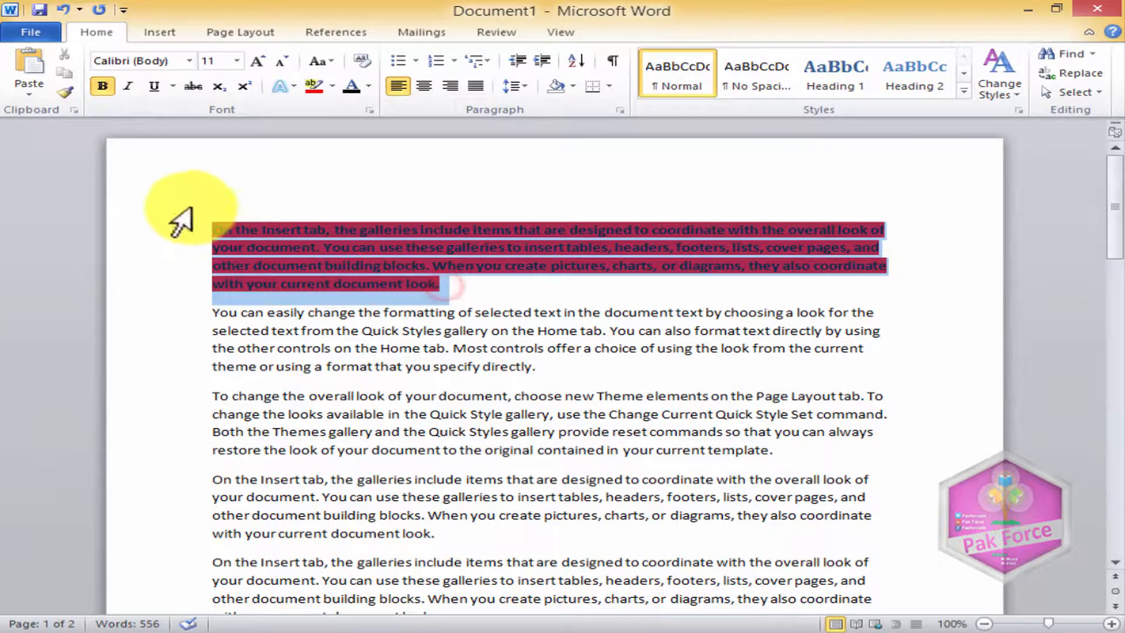
{"action": "left_click", "coordinate": [368, 87]}
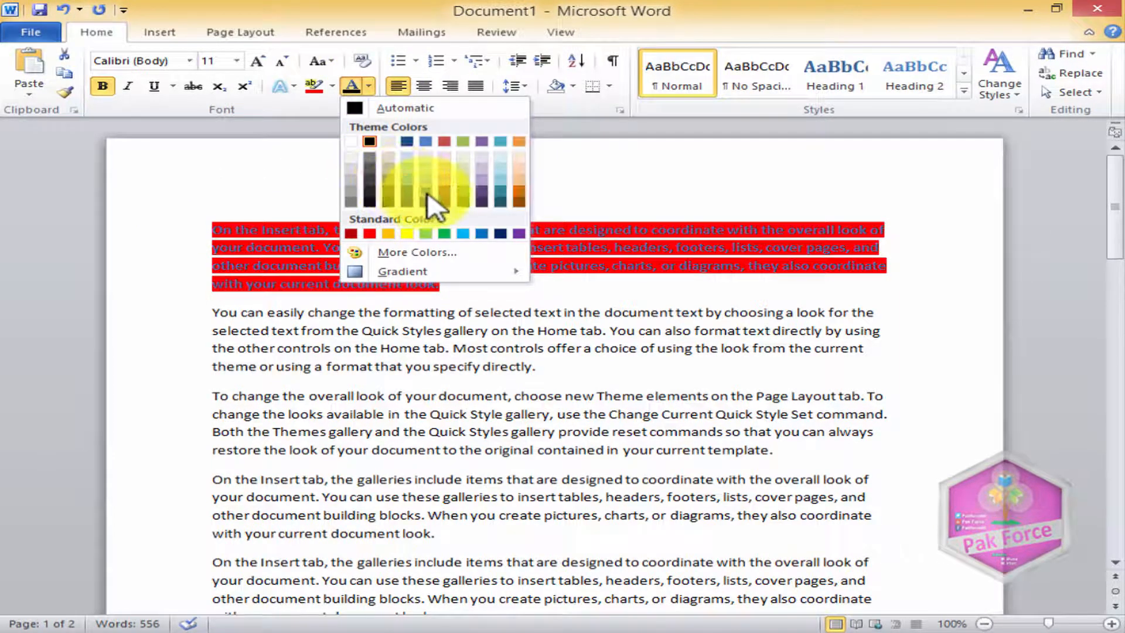
{"action": "left_click", "coordinate": [404, 233]}
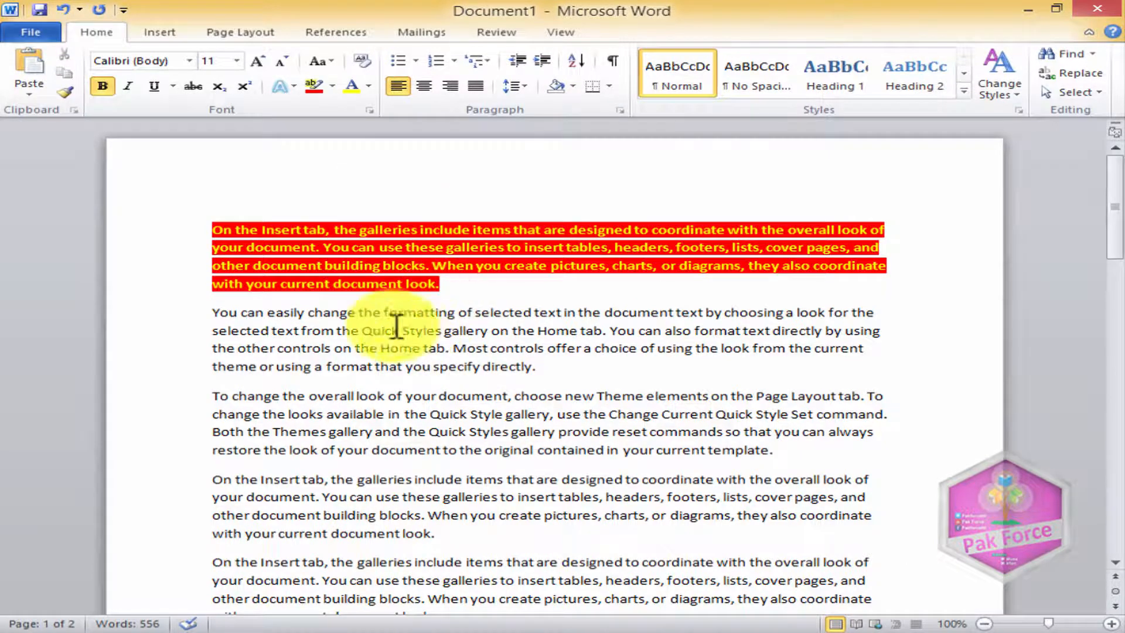
Step: Copy the first paragraph's formatting onto the second paragraph, "You can easily change the formatting", with Format Painter
{"action": "left_click_drag", "start_coordinate": [582, 373], "coordinate": [202, 285]}
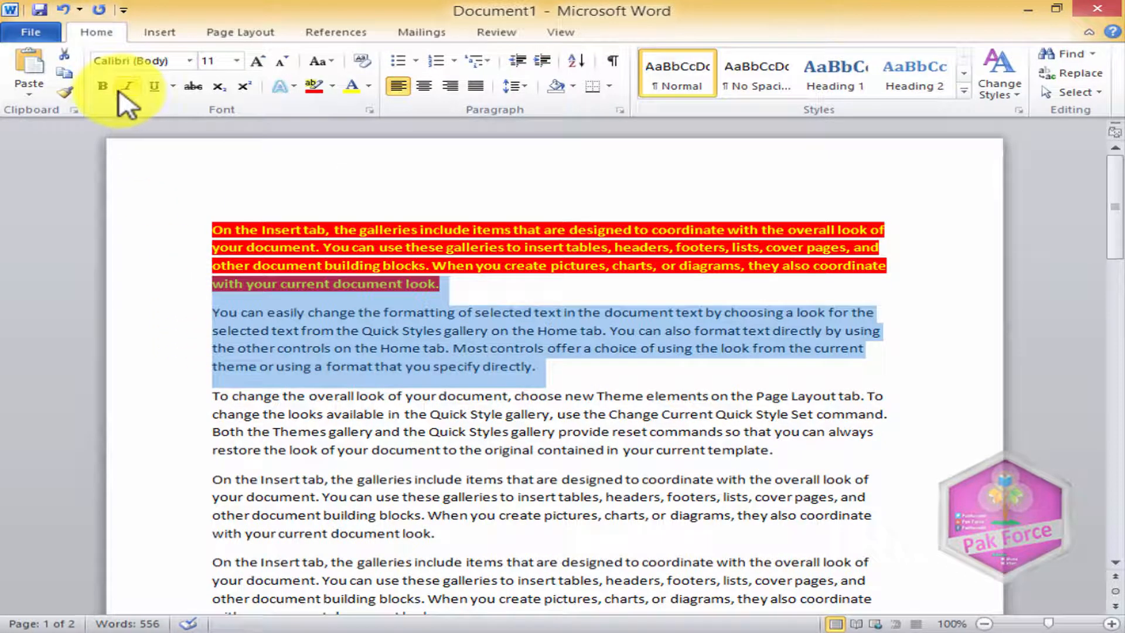
{"action": "left_click", "coordinate": [557, 369]}
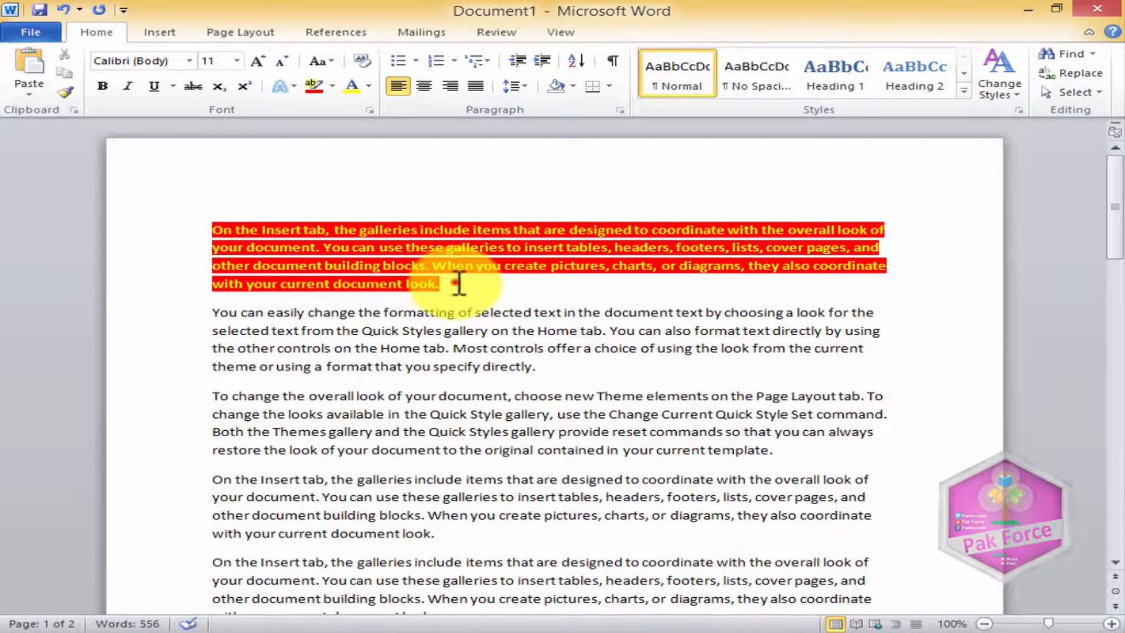
{"action": "left_click_drag", "start_coordinate": [459, 284], "coordinate": [188, 234]}
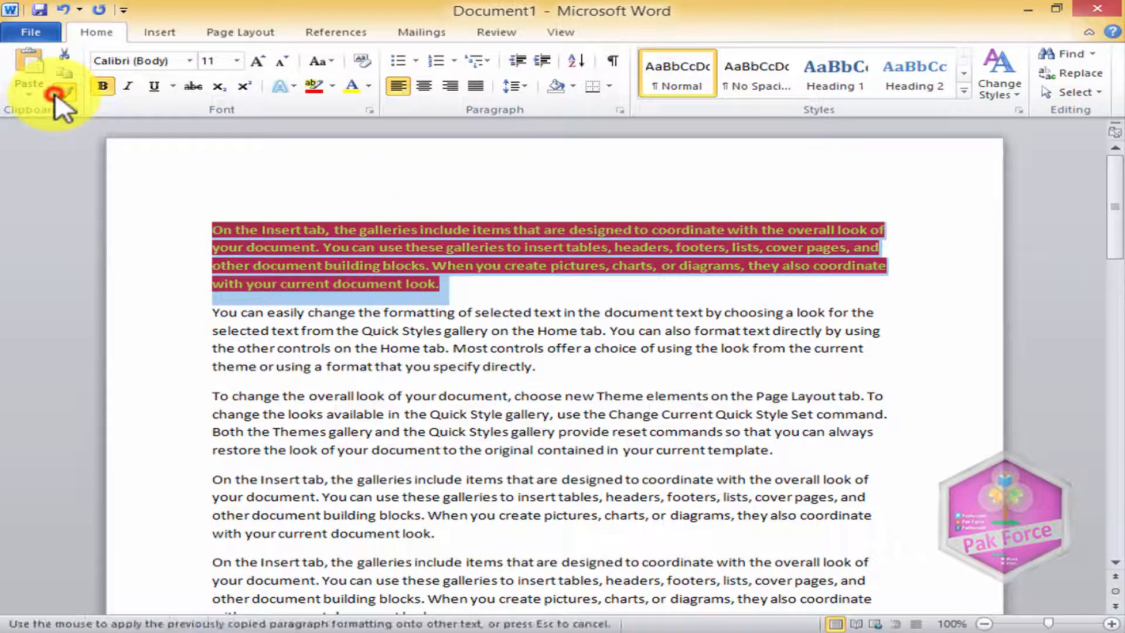
{"action": "left_click_drag", "start_coordinate": [212, 312], "coordinate": [557, 372]}
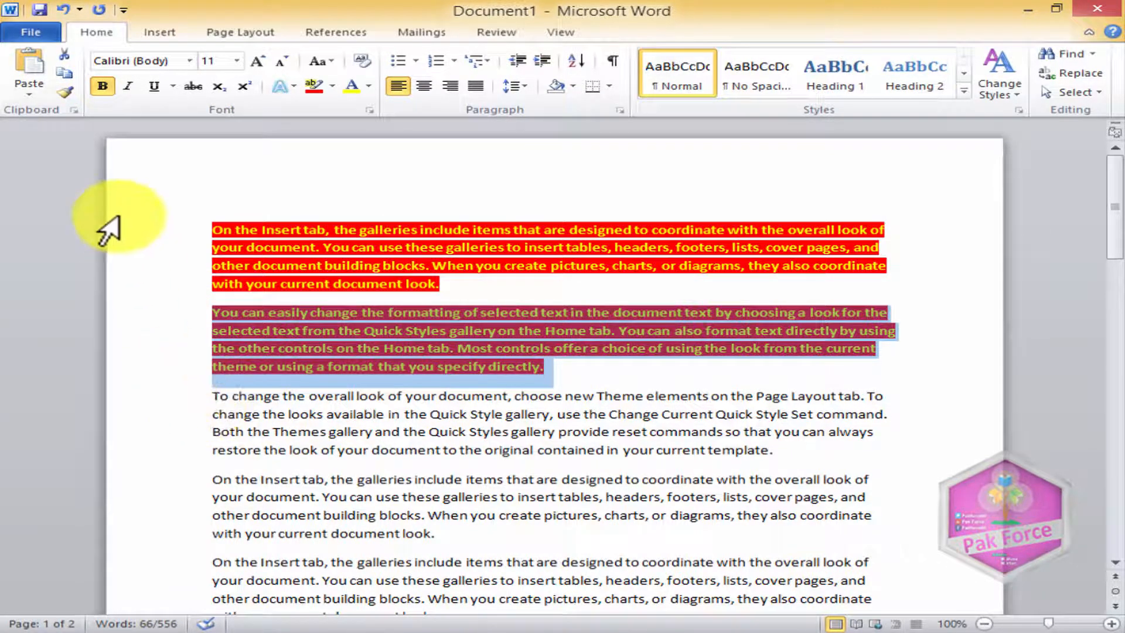
Step: Use Format Painter to apply the second paragraph's formatting to the fourth paragraph, then clear the selection
{"action": "left_click", "coordinate": [64, 91]}
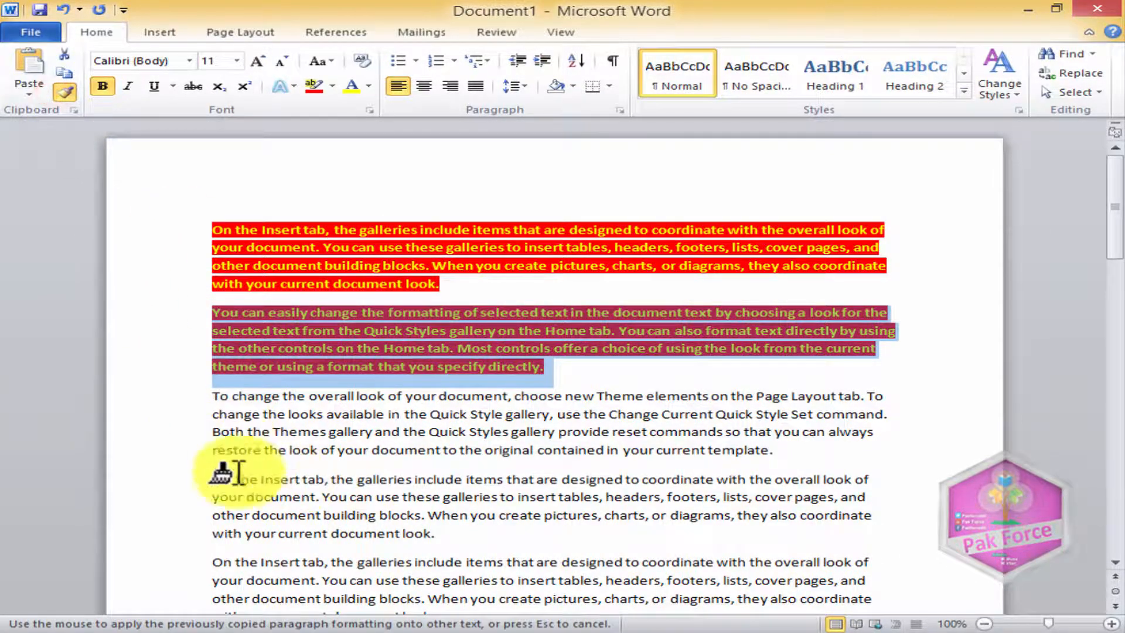
{"action": "left_click_drag", "start_coordinate": [215, 479], "coordinate": [439, 534]}
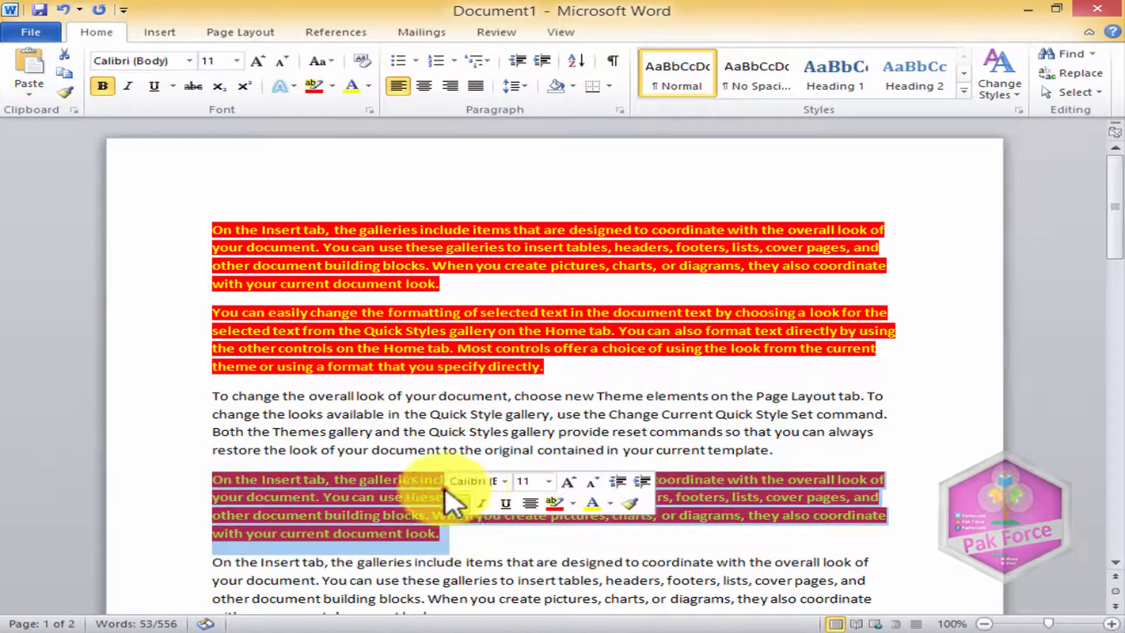
{"action": "left_click", "coordinate": [436, 450]}
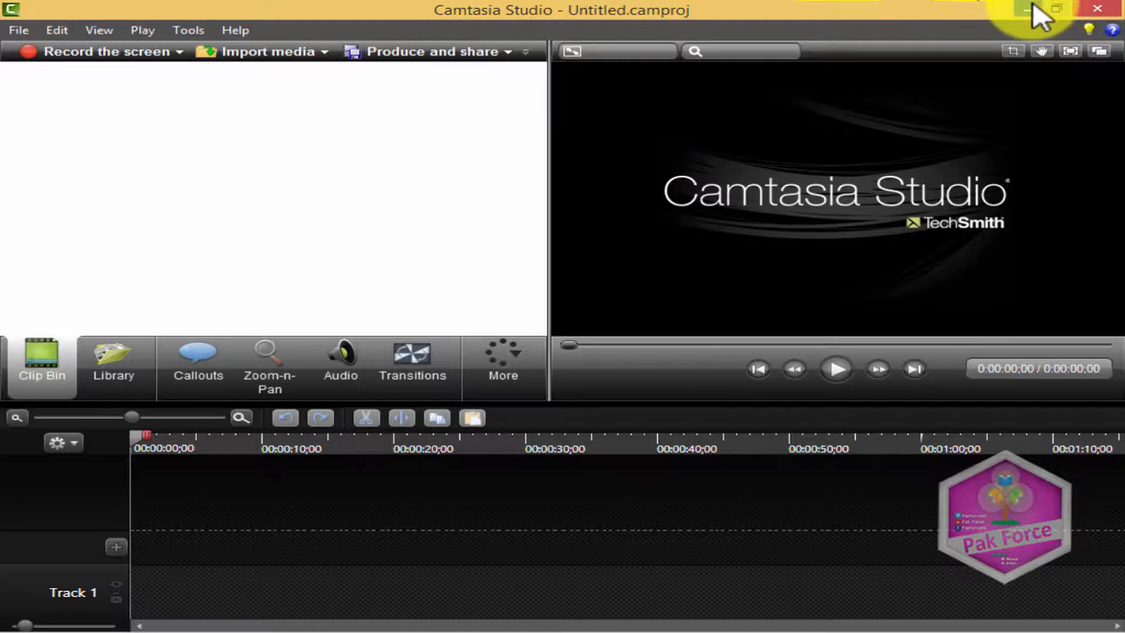
{"action": "left_click", "coordinate": [1031, 7]}
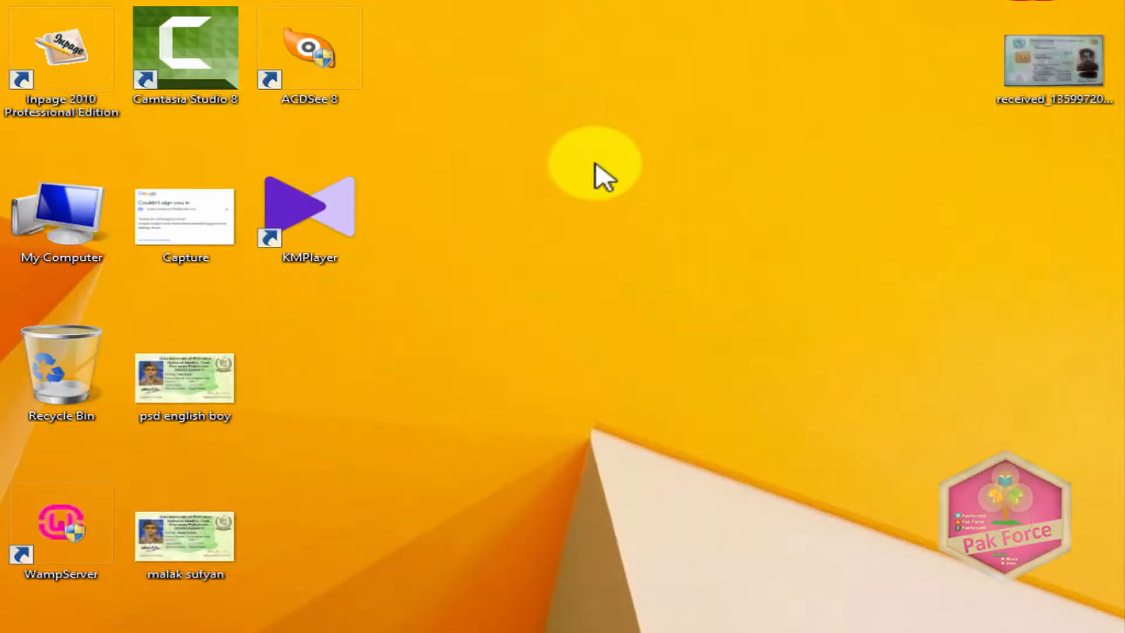